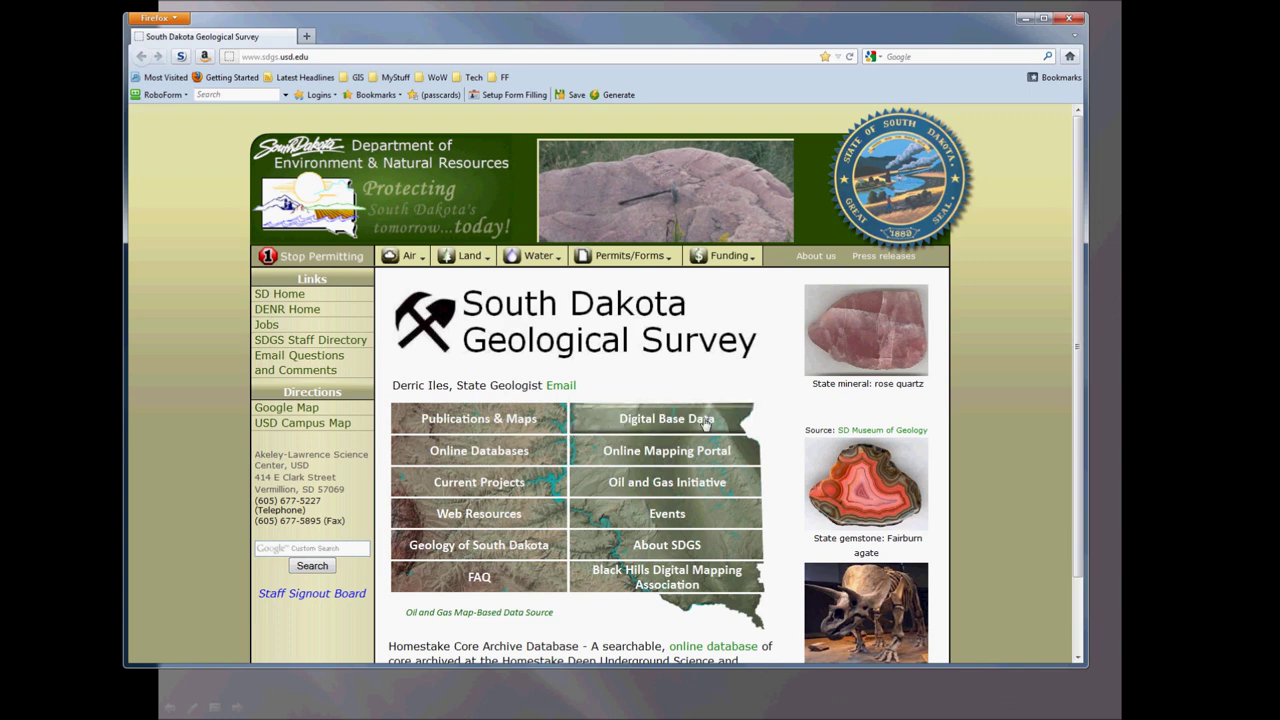
- Go to the Digital Base Data page on the South Dakota Geological Survey site
click(666, 420)
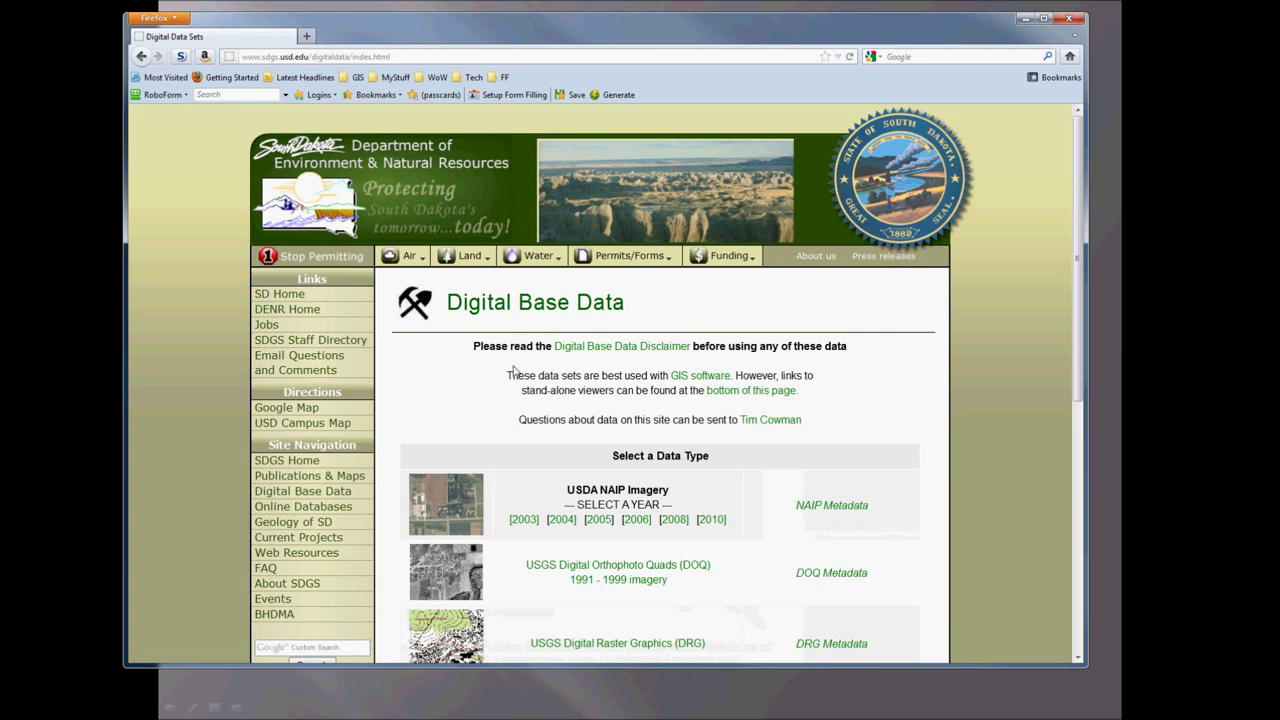
- Scroll down to USDA NAIP Imagery and open its 2010 imagery page
scroll(515, 371, down, 2)
scroll(515, 371, down, 4)
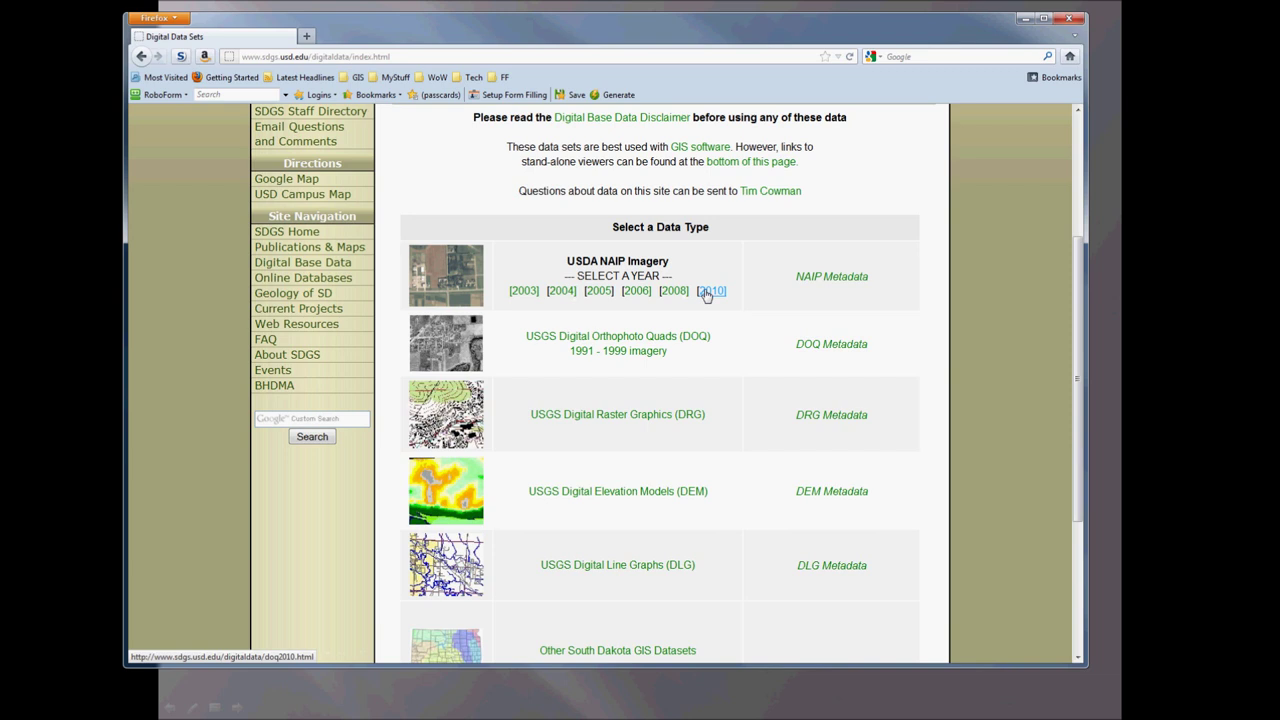
click(711, 291)
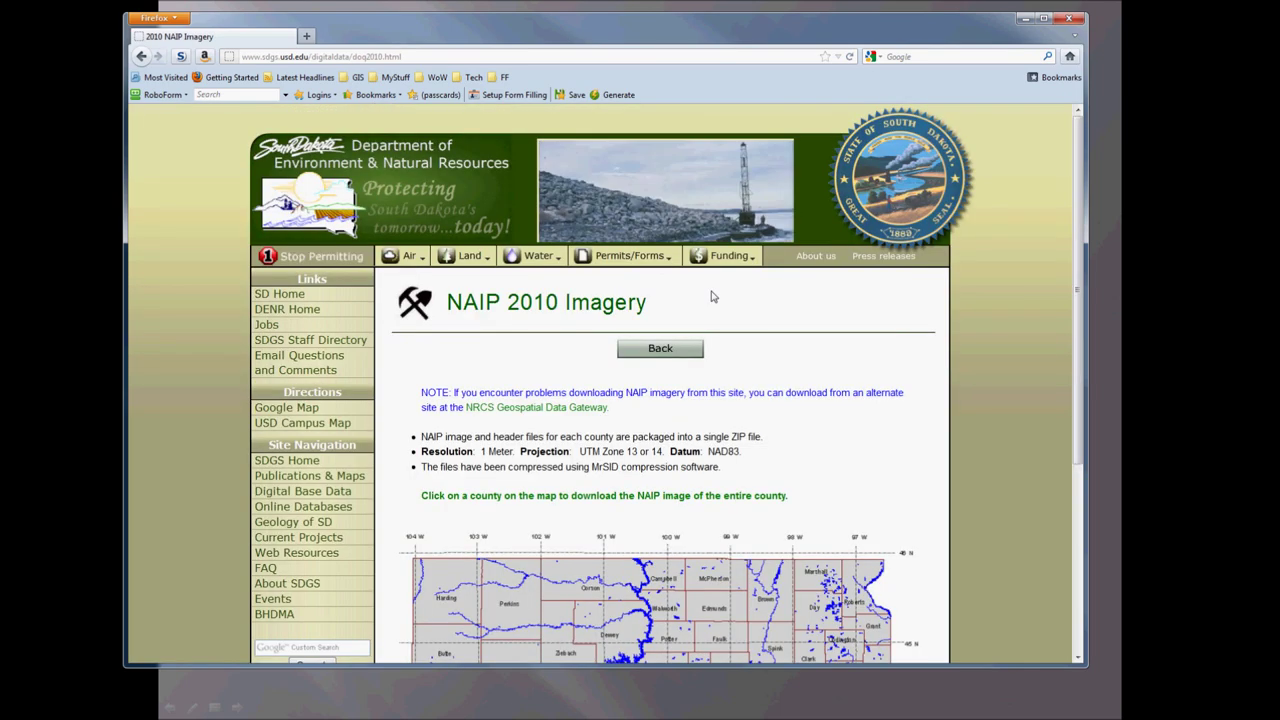
- Request Moody County's Moody_2010.zip from the county map, then cancel the download
scroll(791, 326, down, 4)
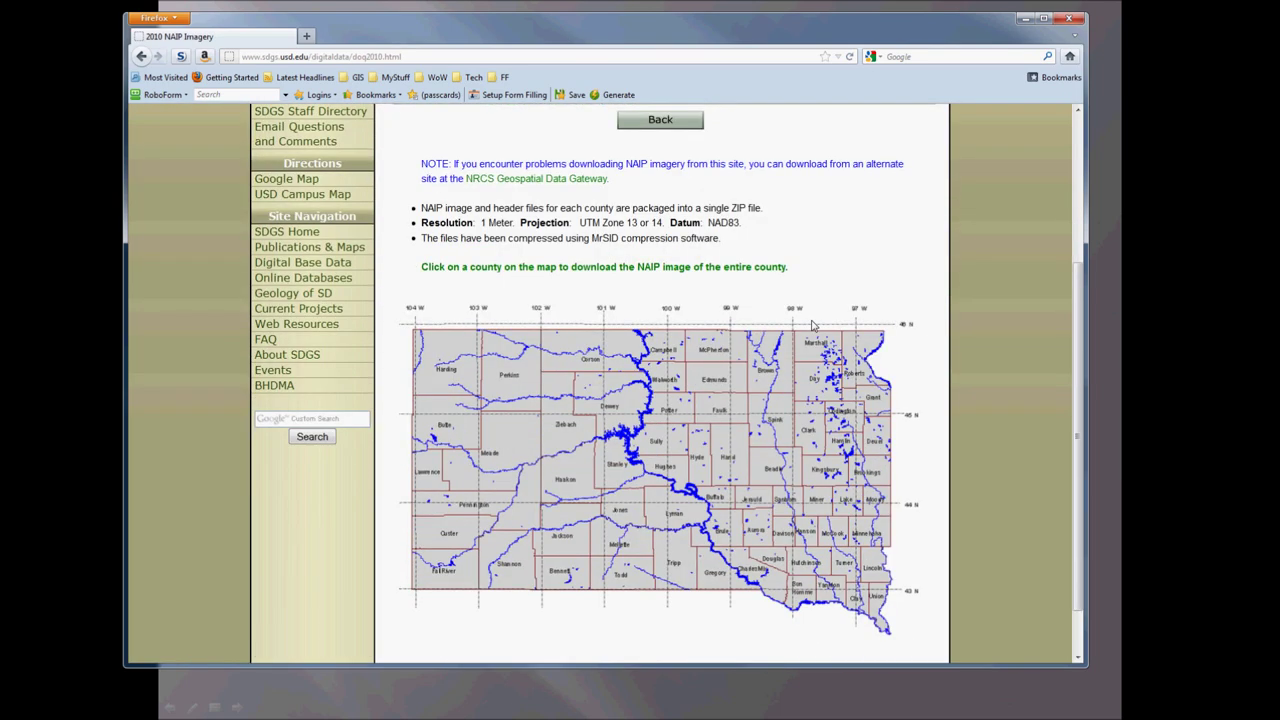
scroll(631, 384, down, 1)
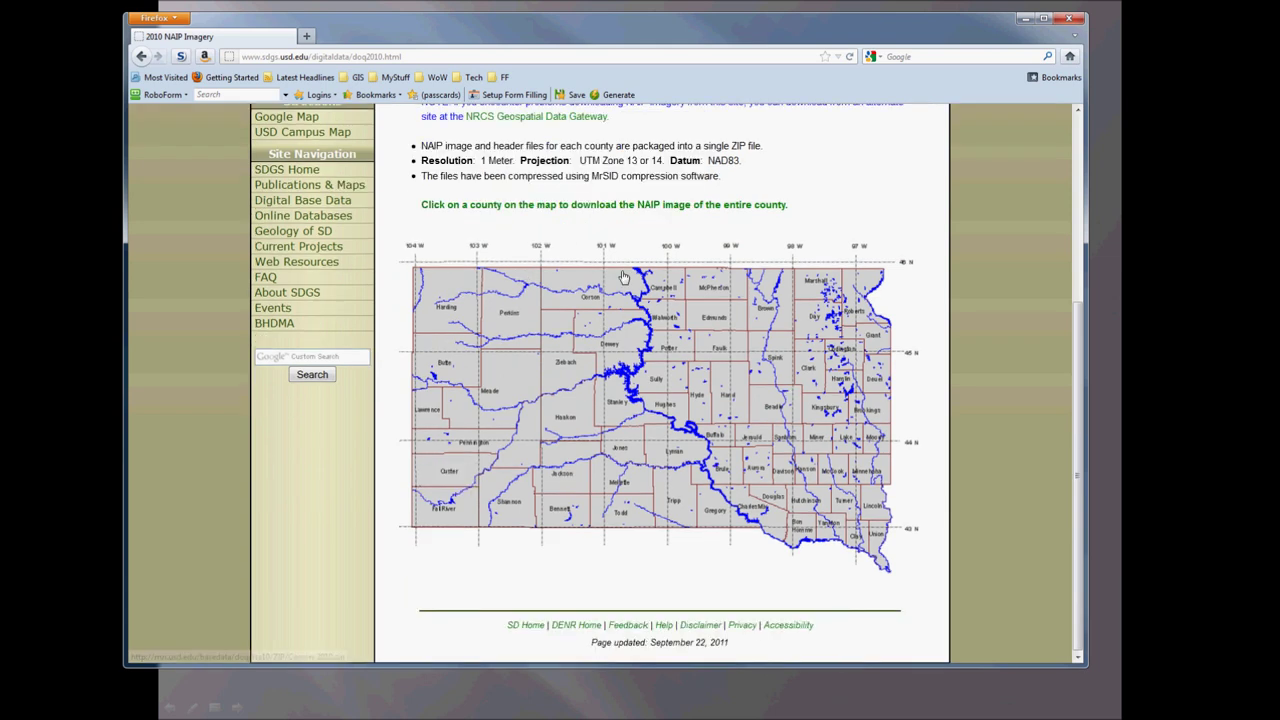
click(879, 447)
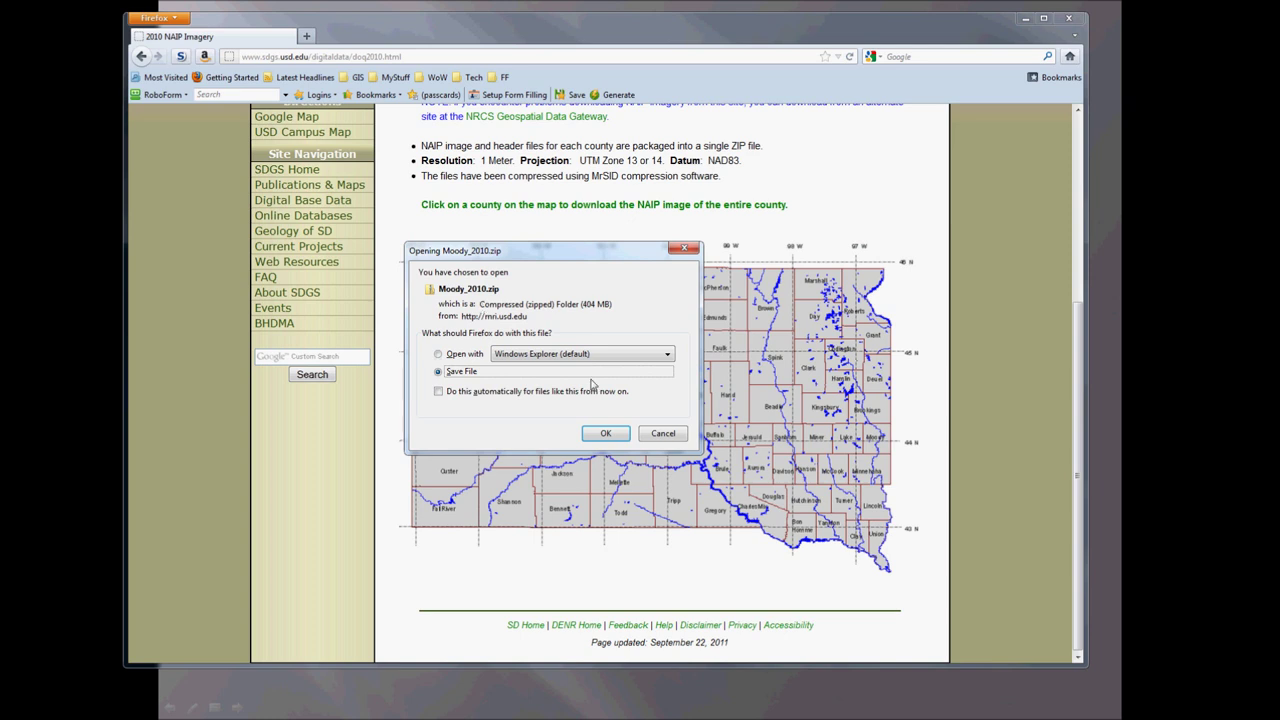
click(661, 437)
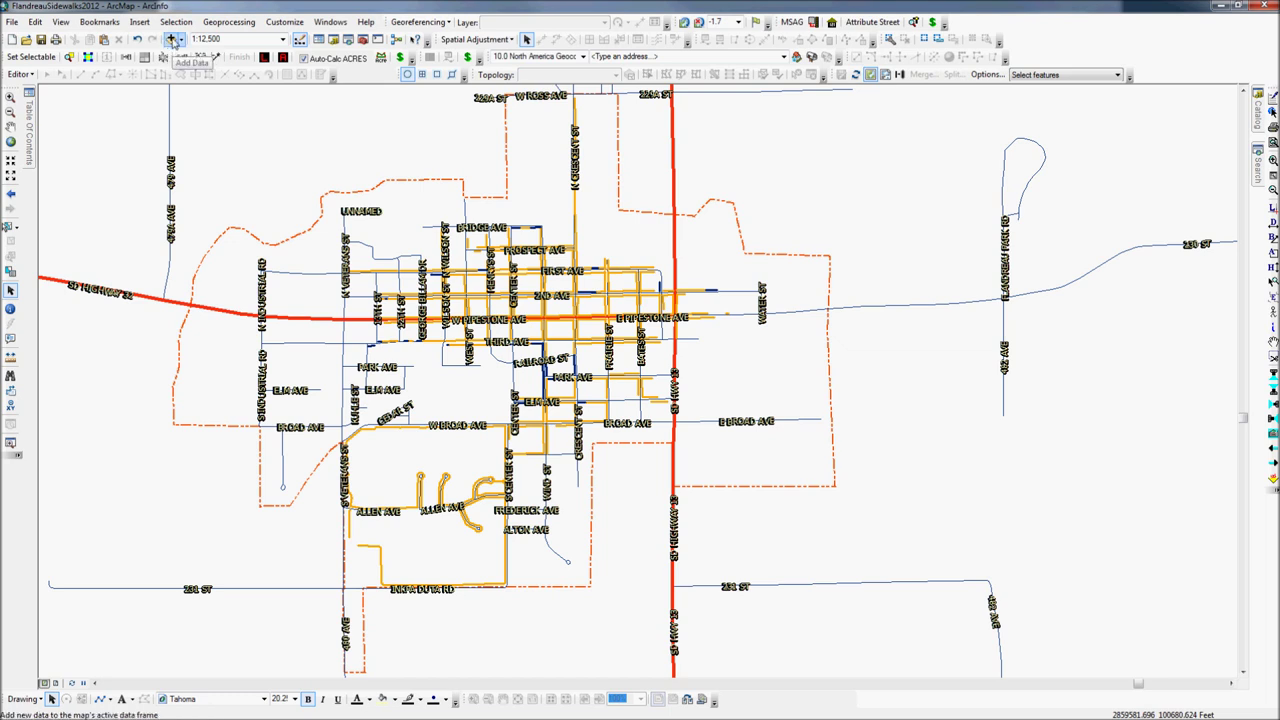
- Add Moody_2010.sid from the Images\FSAData folder to the Flandreau map
click(171, 40)
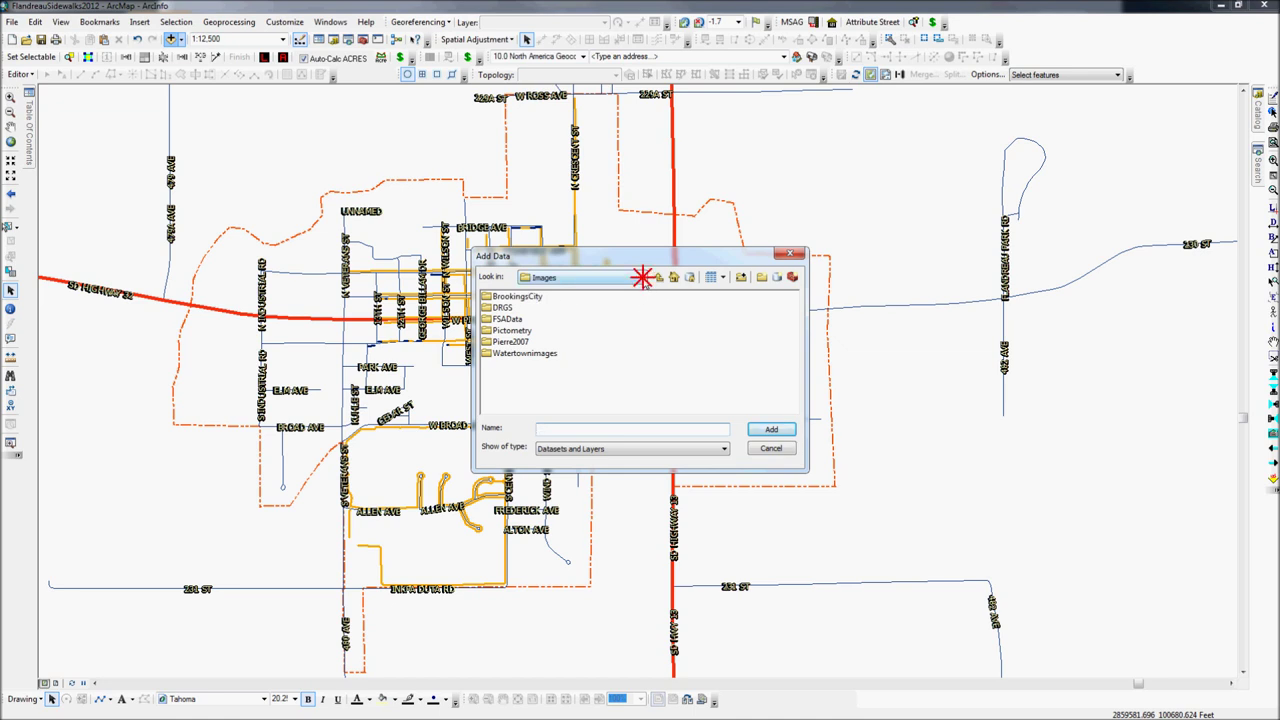
click(642, 278)
scroll(580, 318, up, 1)
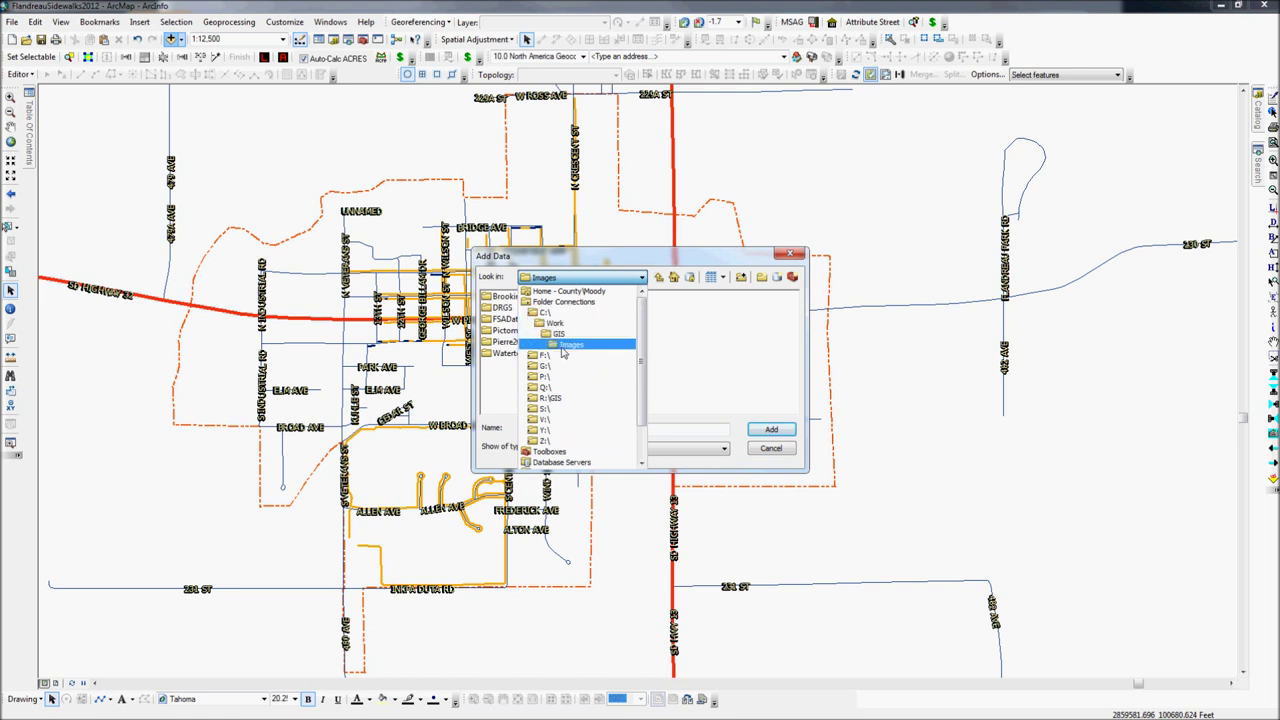
click(563, 345)
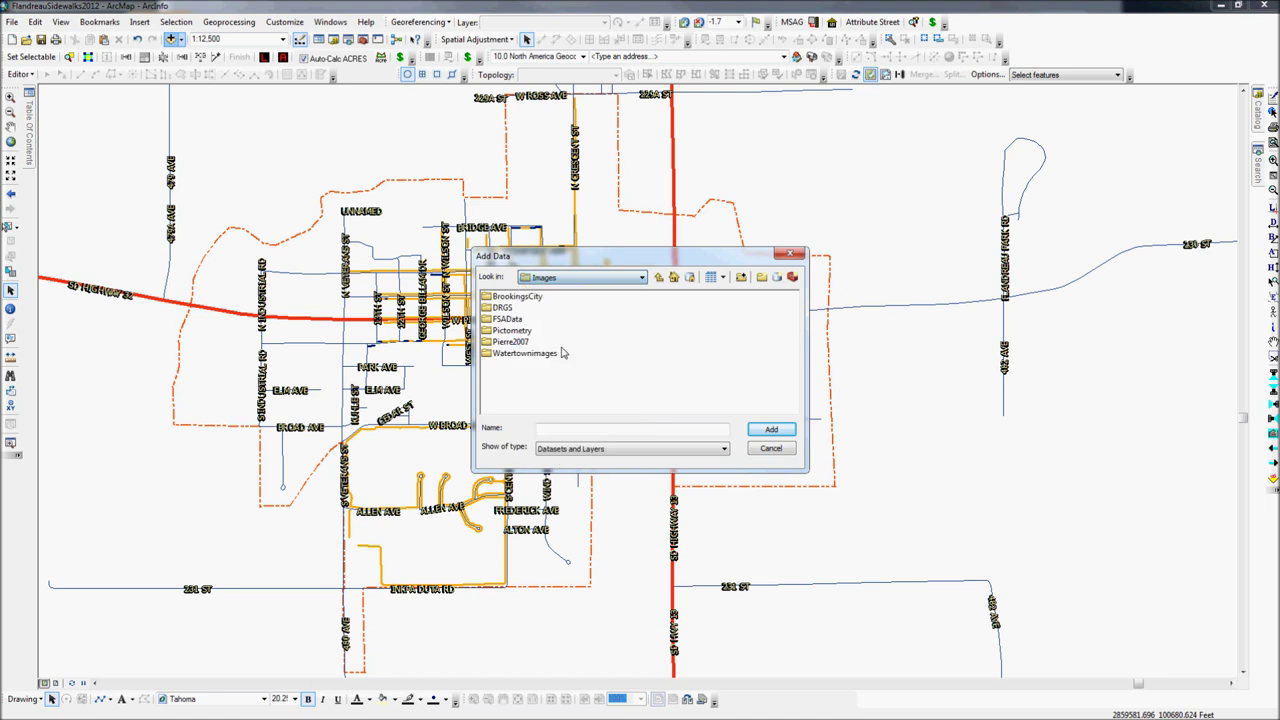
double_click(502, 319)
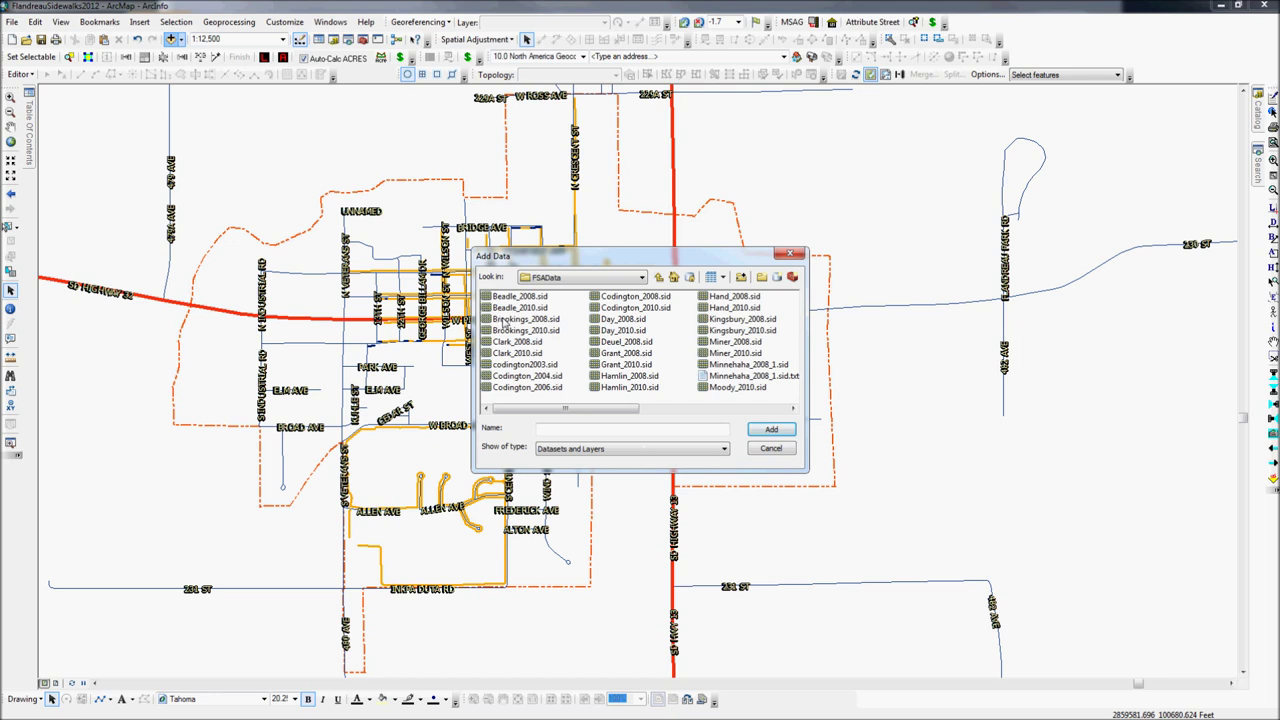
click(735, 387)
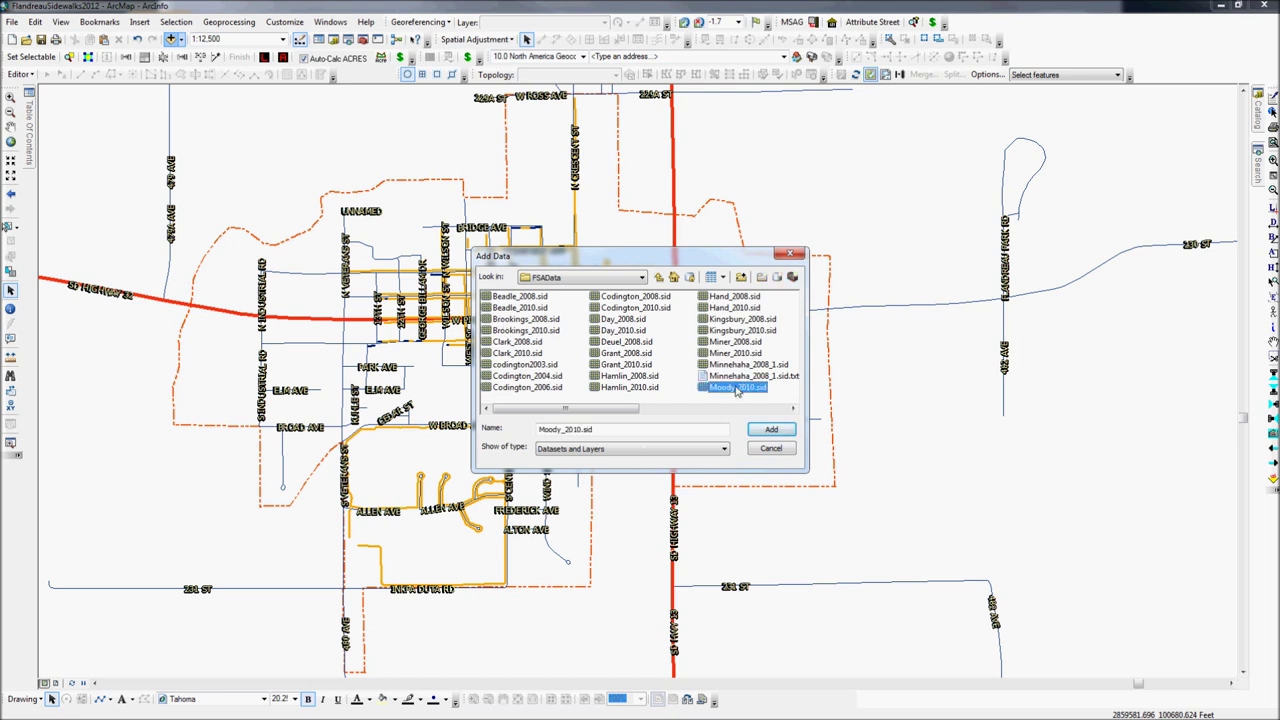
click(771, 429)
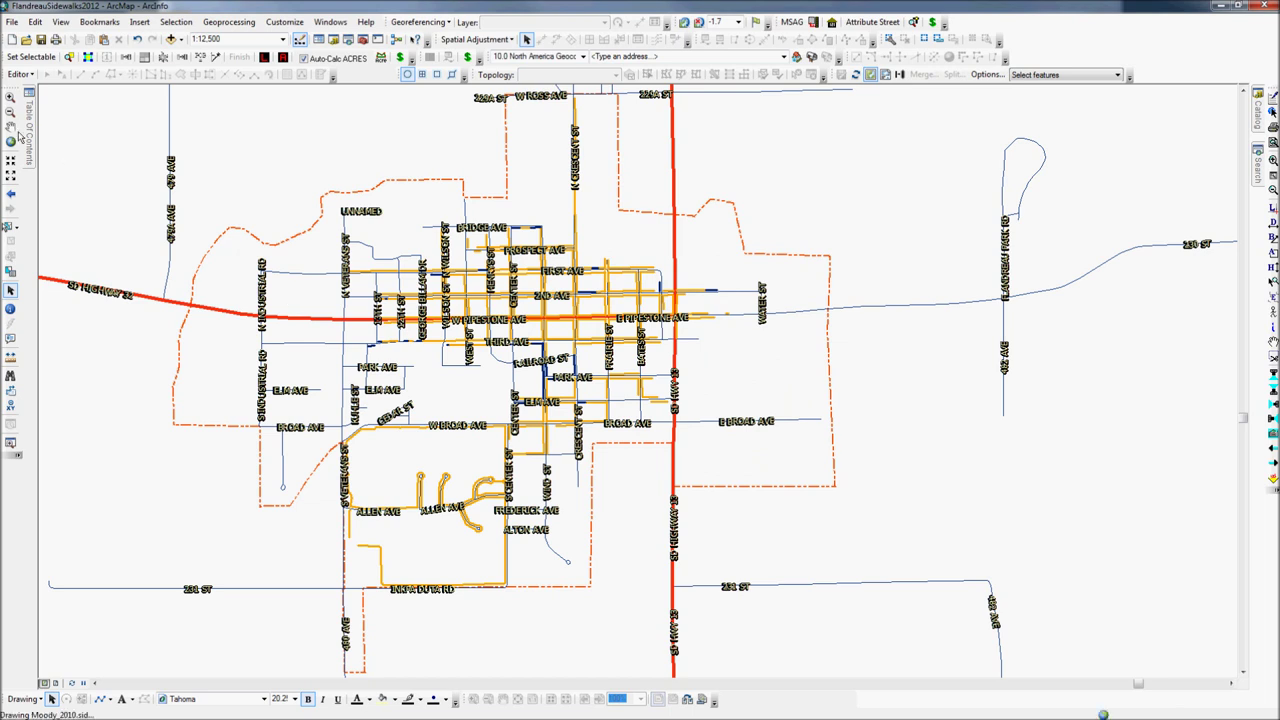
mouse_move(33, 127)
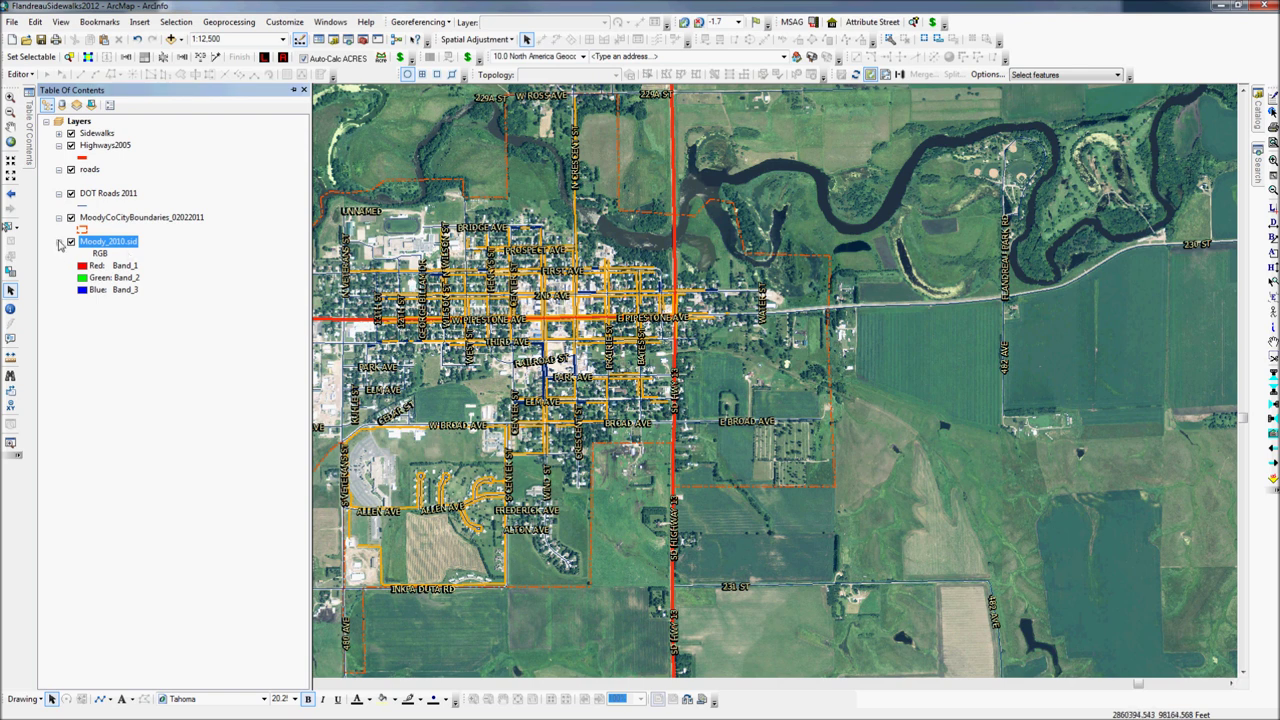
- Collapse the Moody_2010.sid band legend in the Table of Contents
click(59, 242)
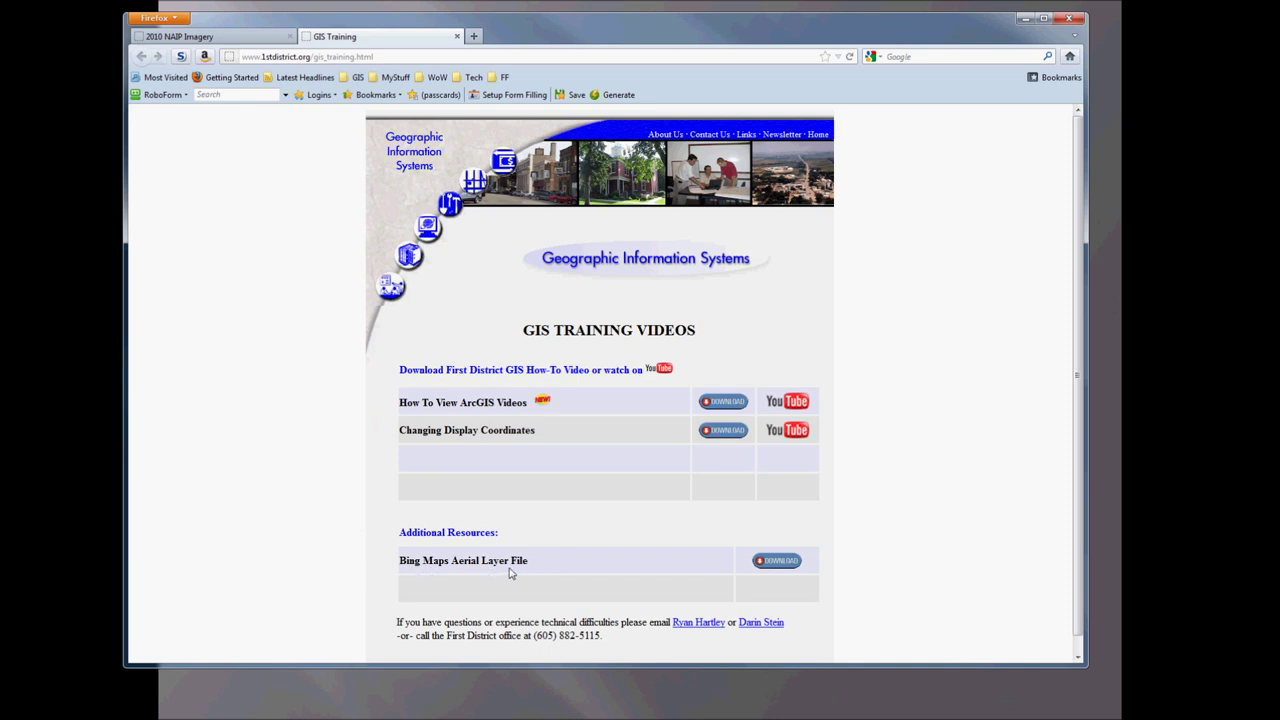
- Save the Bing_Maps_Aerial.zip layer file and open its containing Downloads folder
click(779, 563)
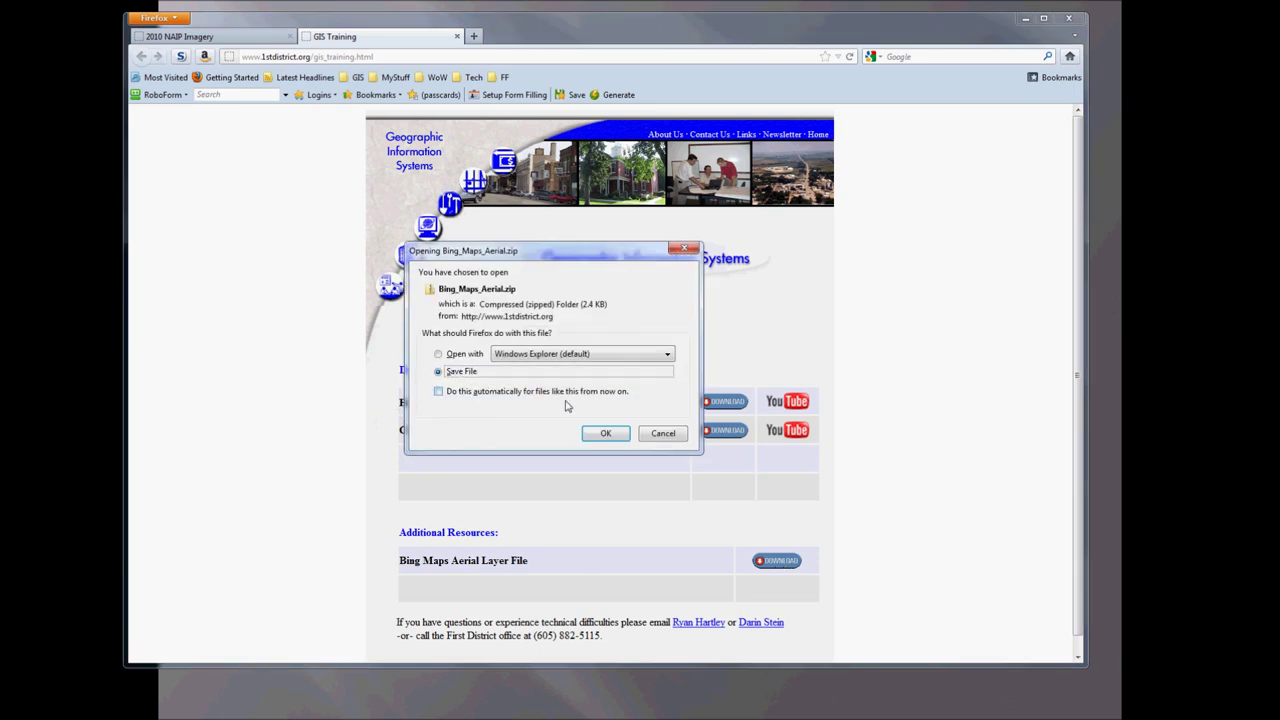
click(607, 433)
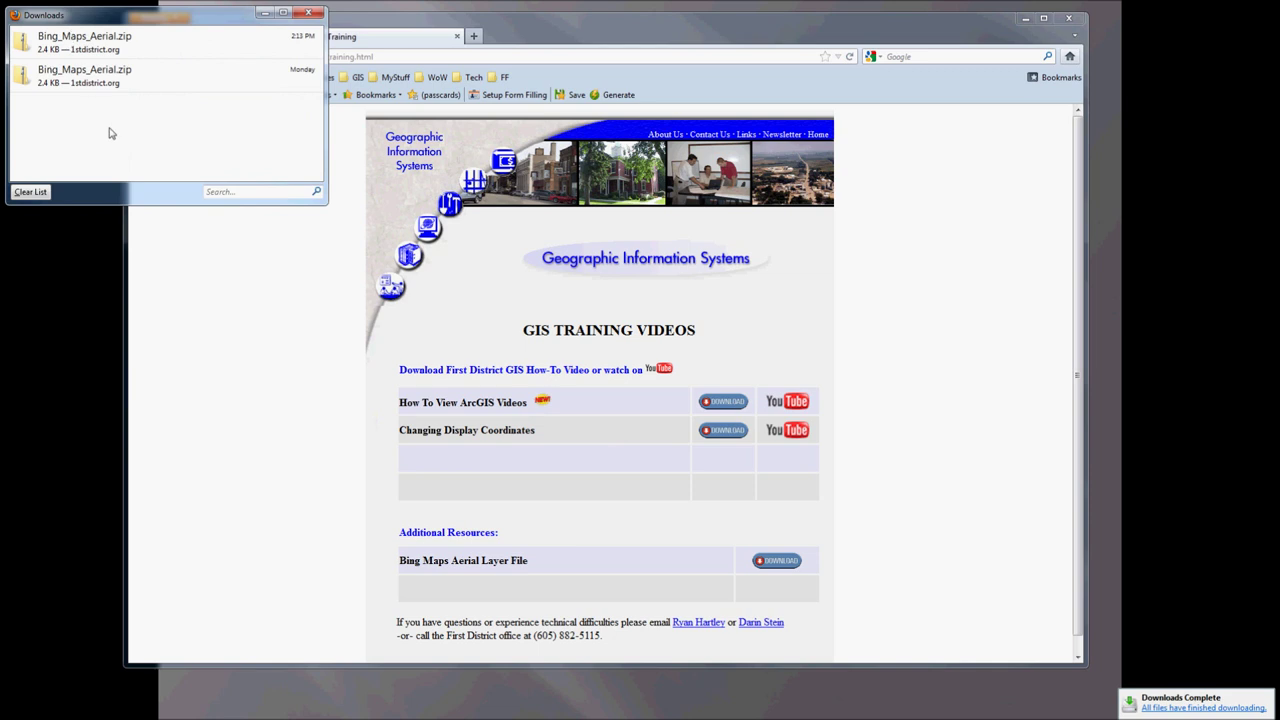
right_click(59, 52)
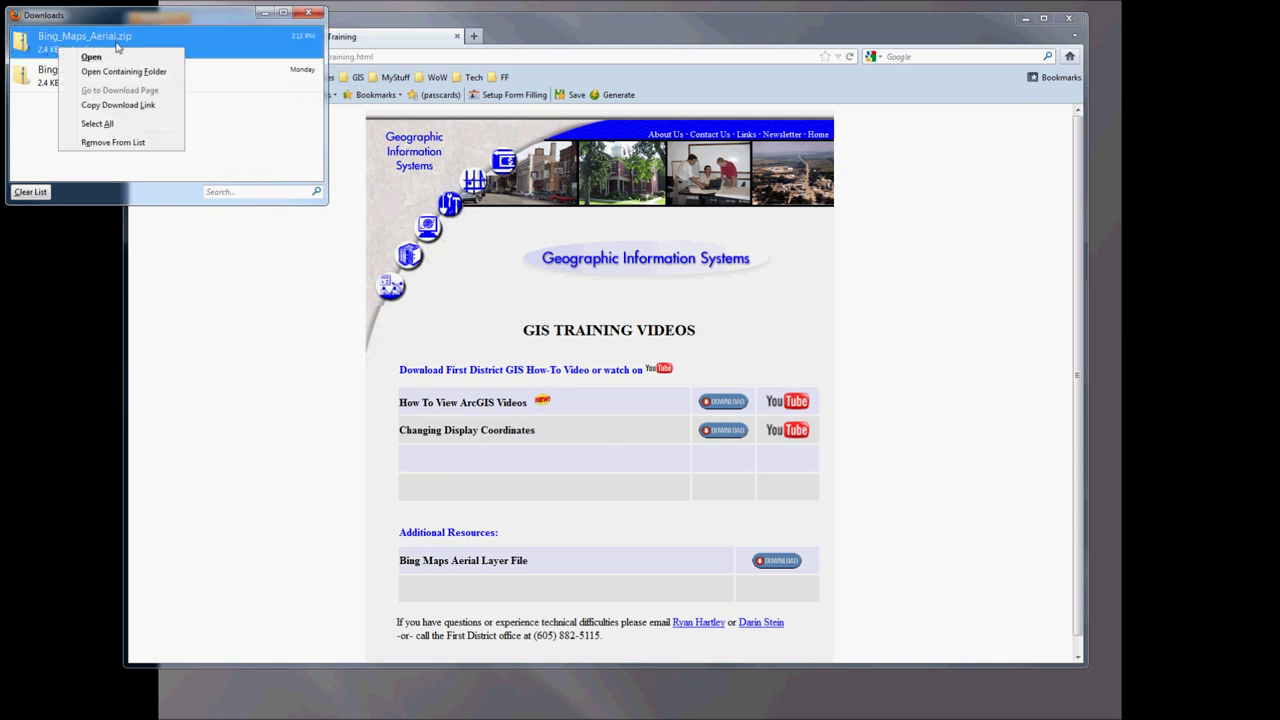
click(118, 78)
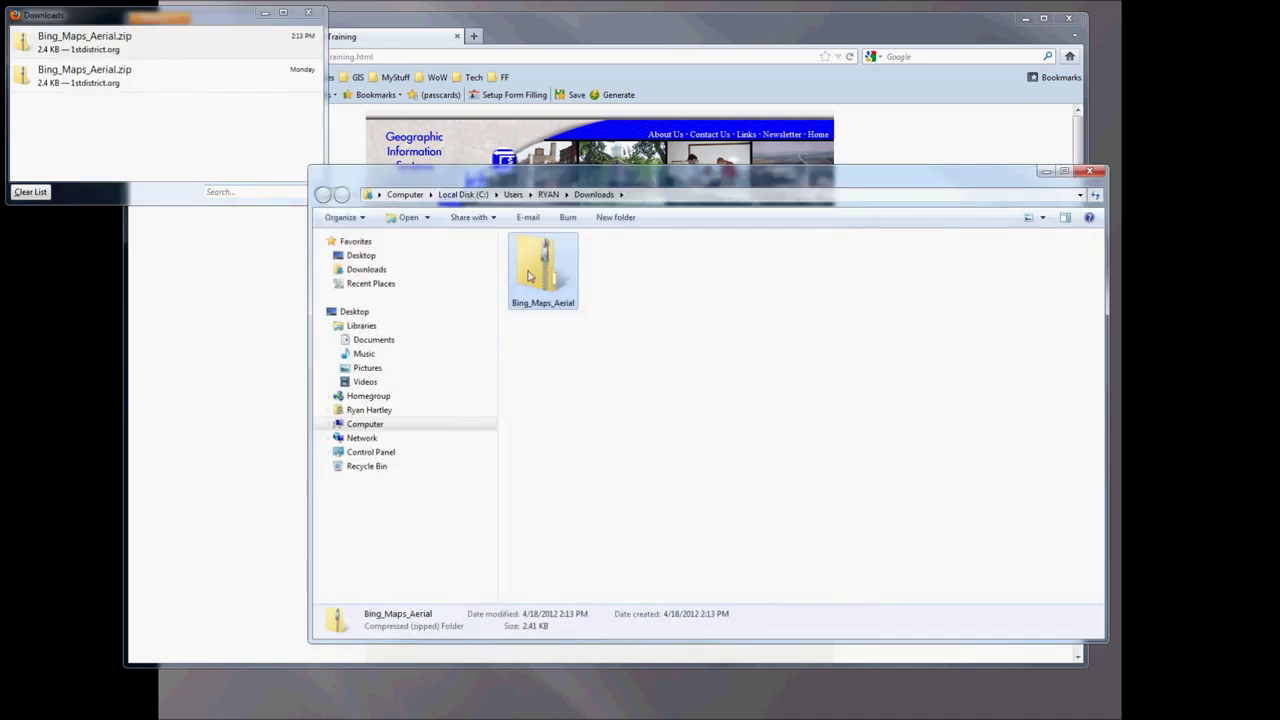
- Move Bing_Maps_Aerial.zip into C:\Work\GIS\Images and select it there
right_click(540, 265)
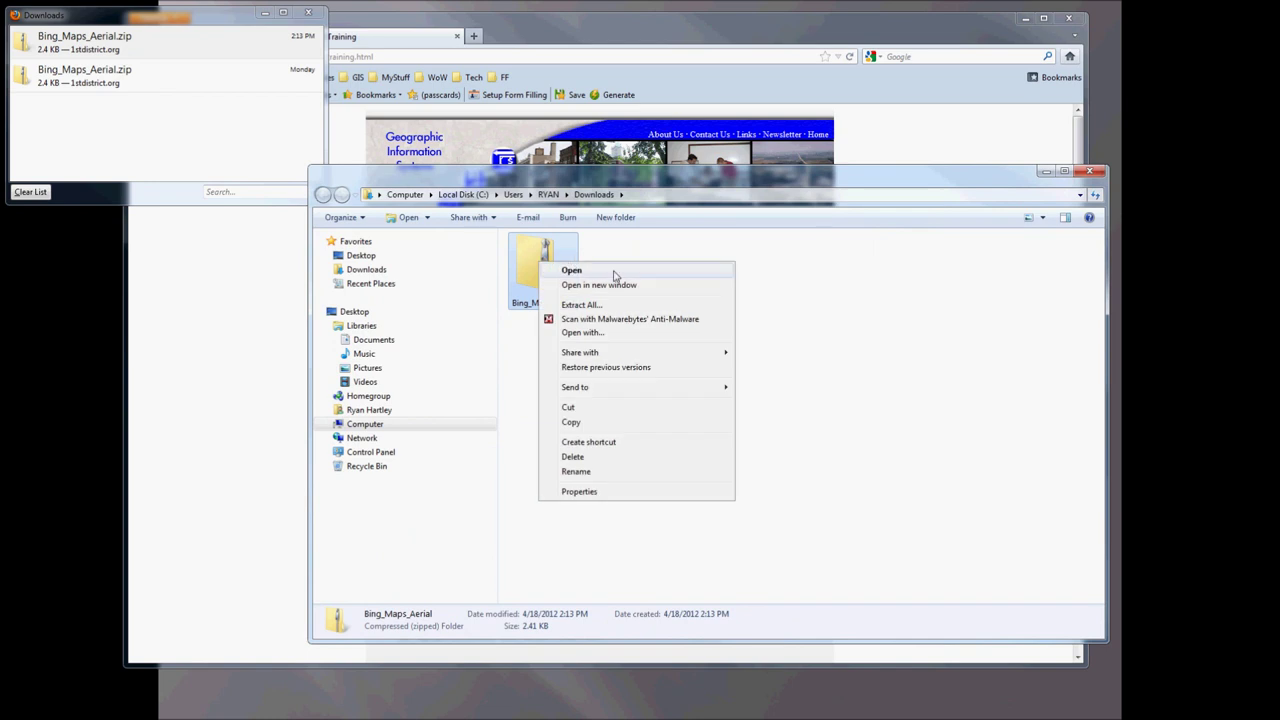
click(581, 407)
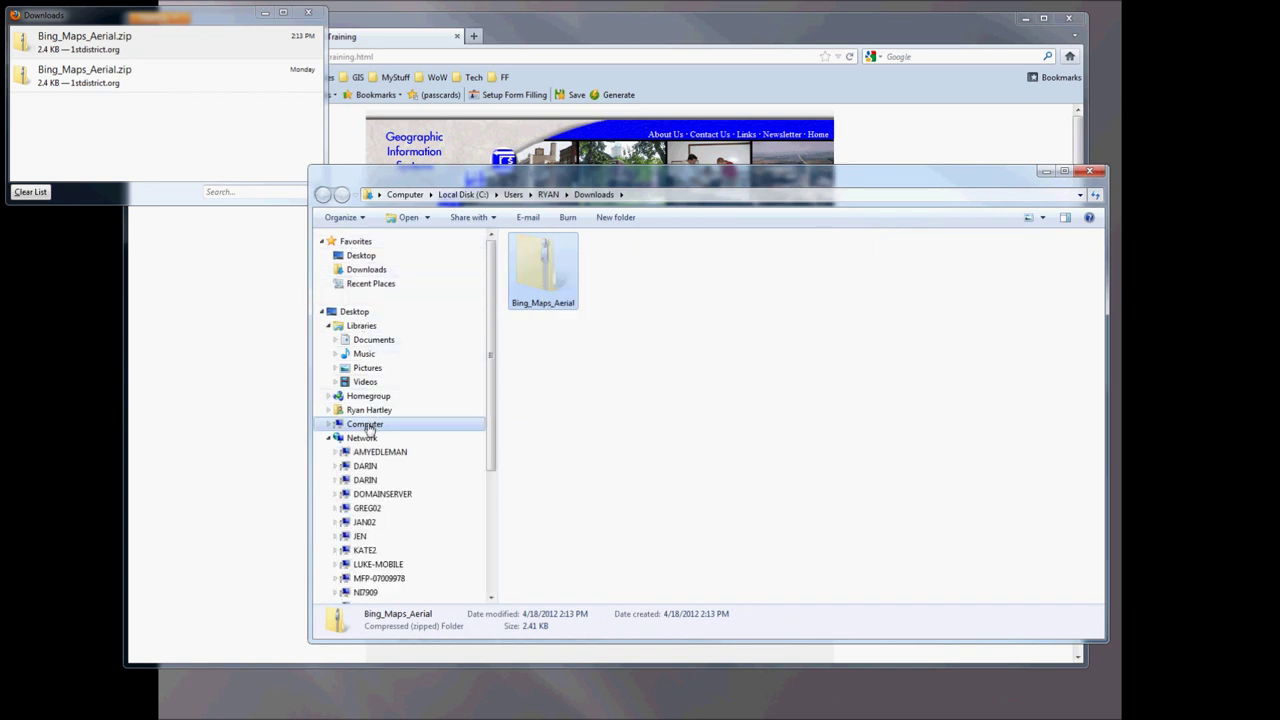
click(365, 425)
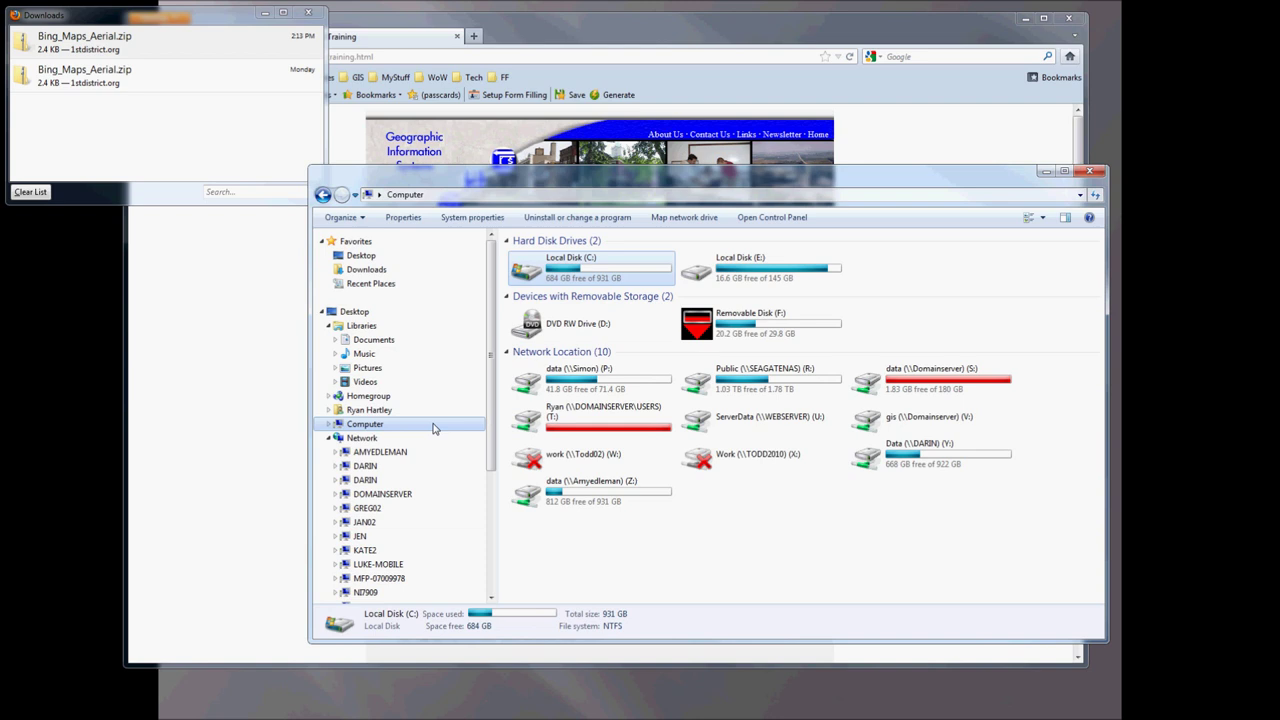
double_click(570, 270)
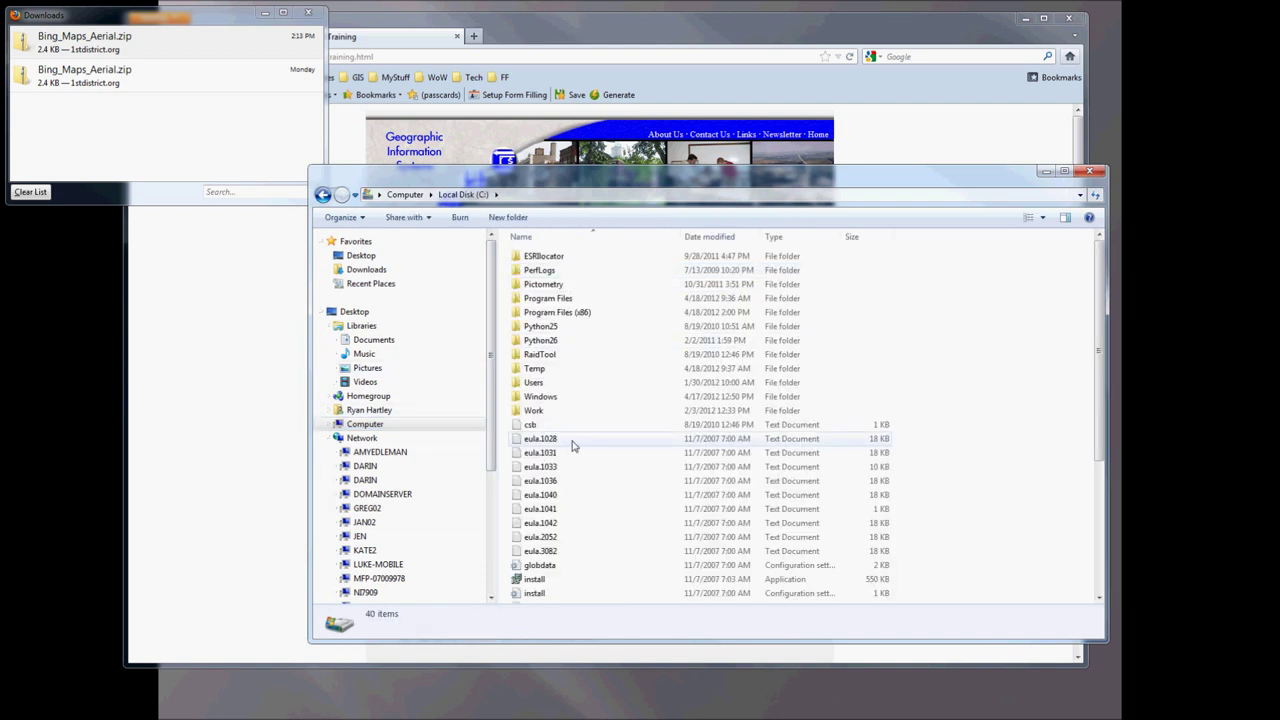
double_click(535, 410)
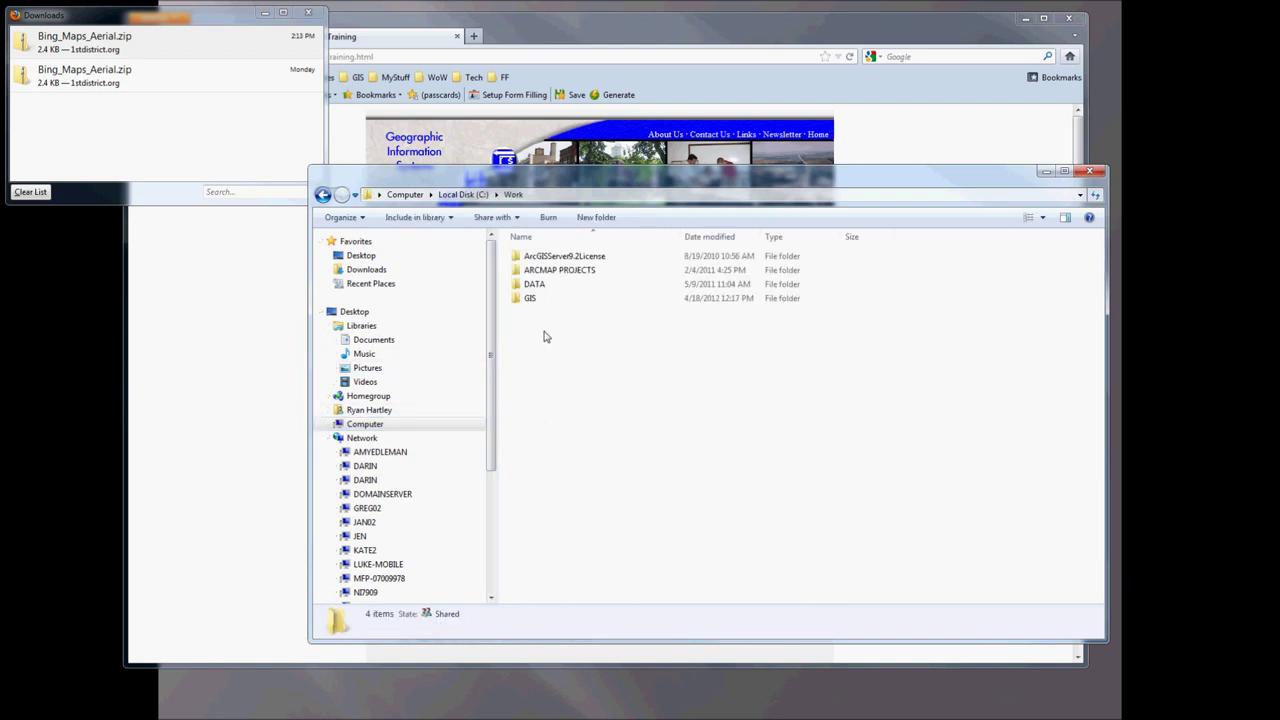
double_click(538, 299)
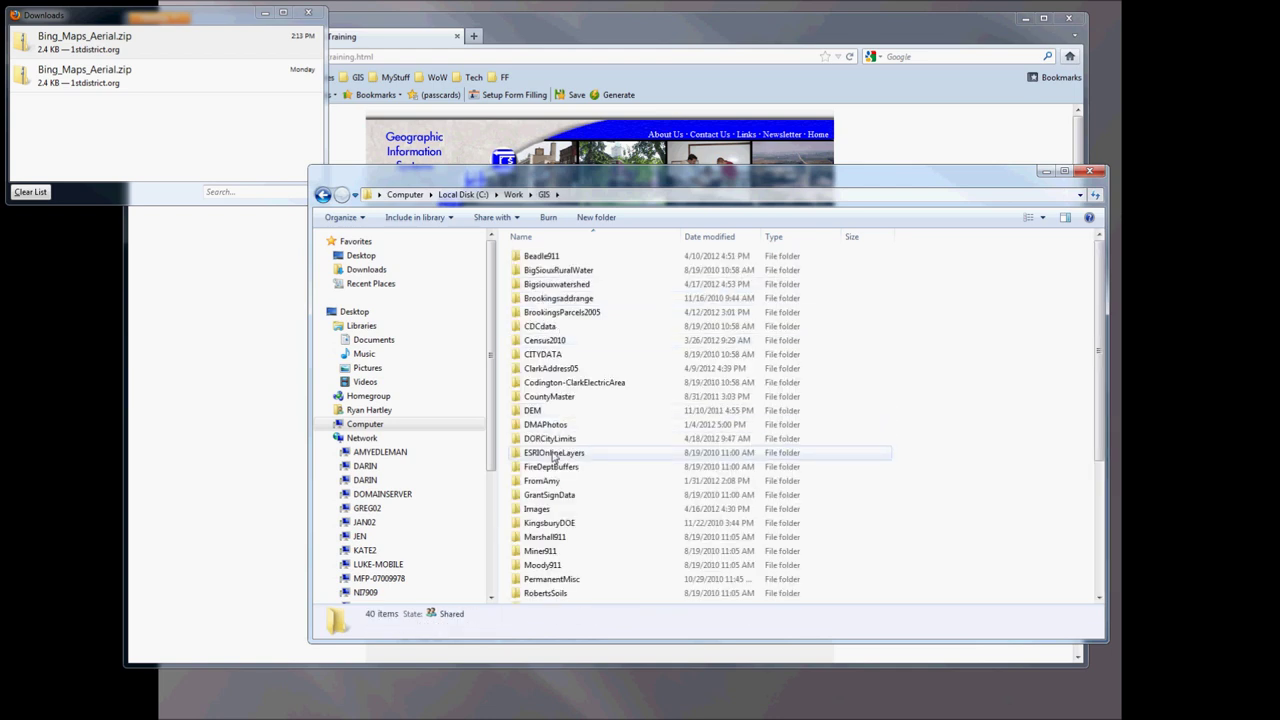
double_click(538, 508)
right_click(541, 390)
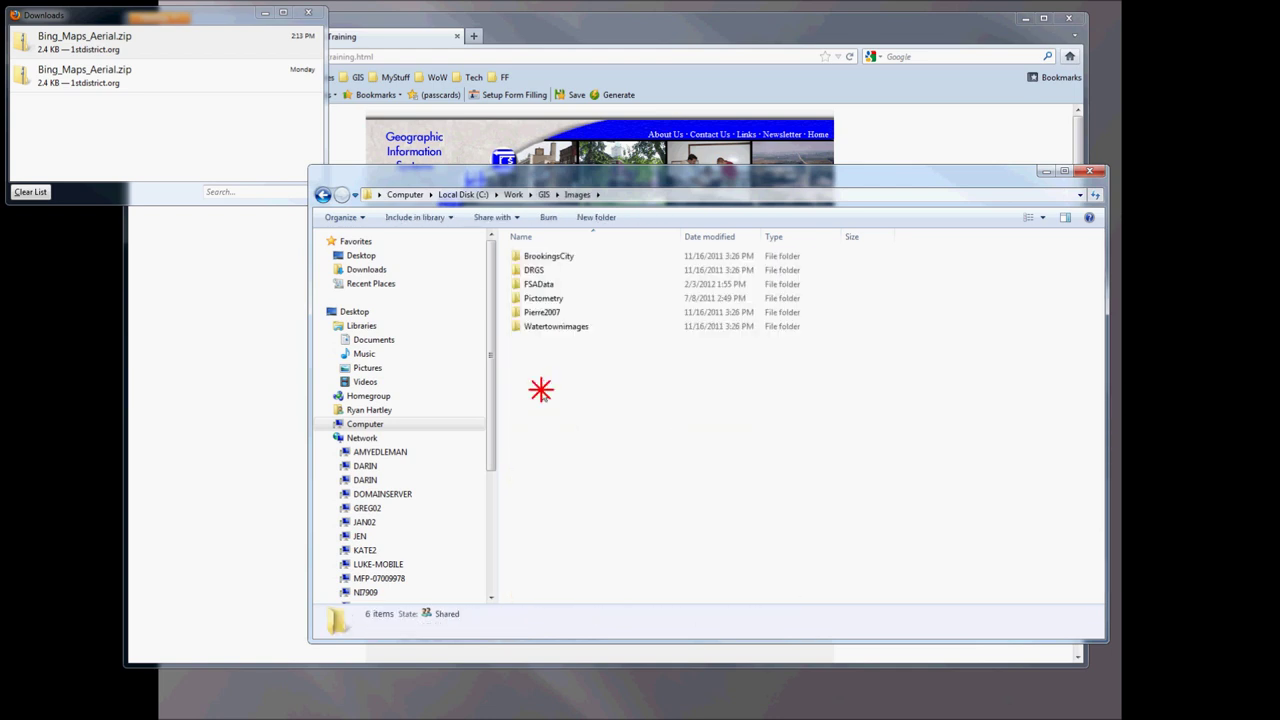
click(592, 500)
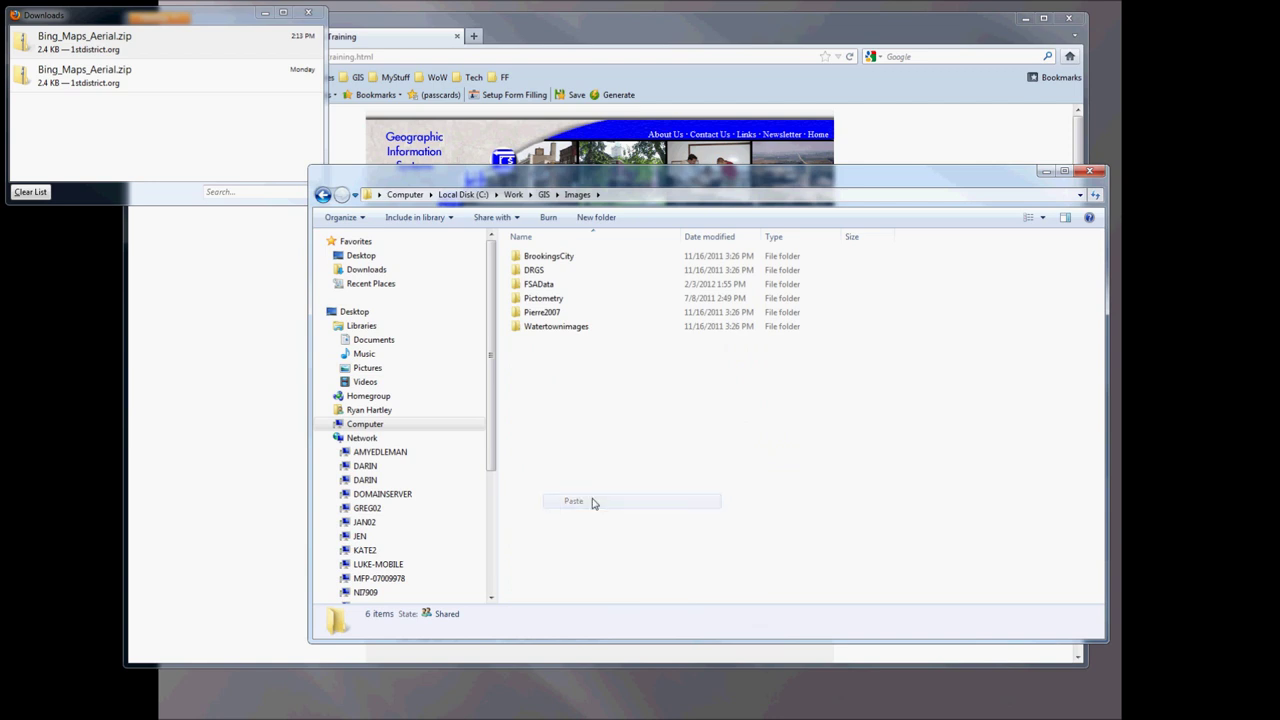
click(597, 425)
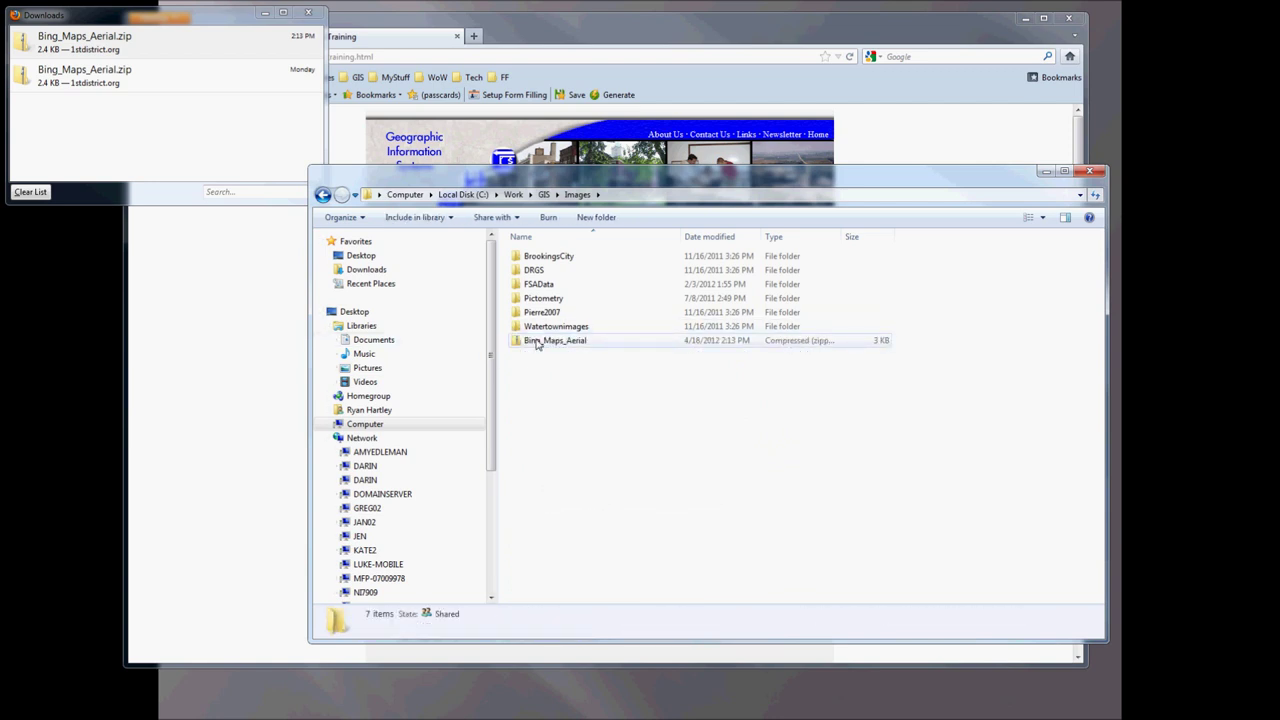
click(542, 348)
right_click(542, 348)
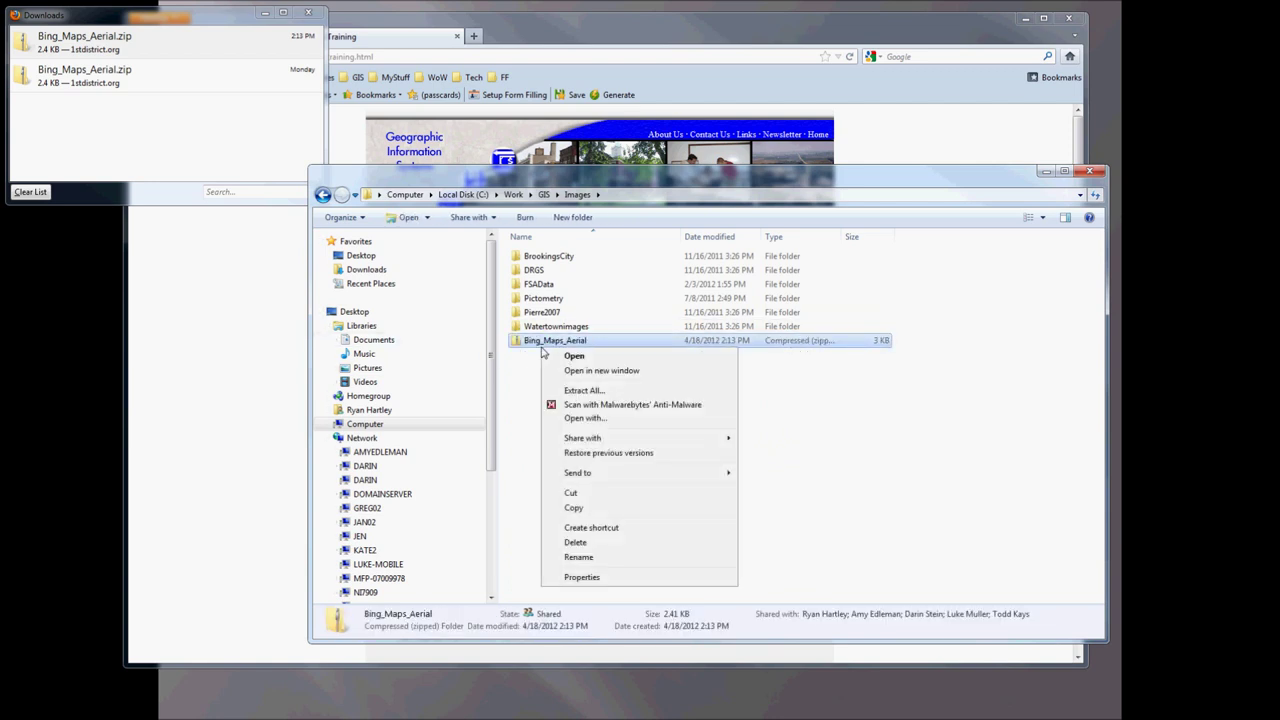
- Extract Bing_Maps_Aerial.zip into a Bing_Maps_Aerial folder, open it, and clear Firefox's download list
click(586, 390)
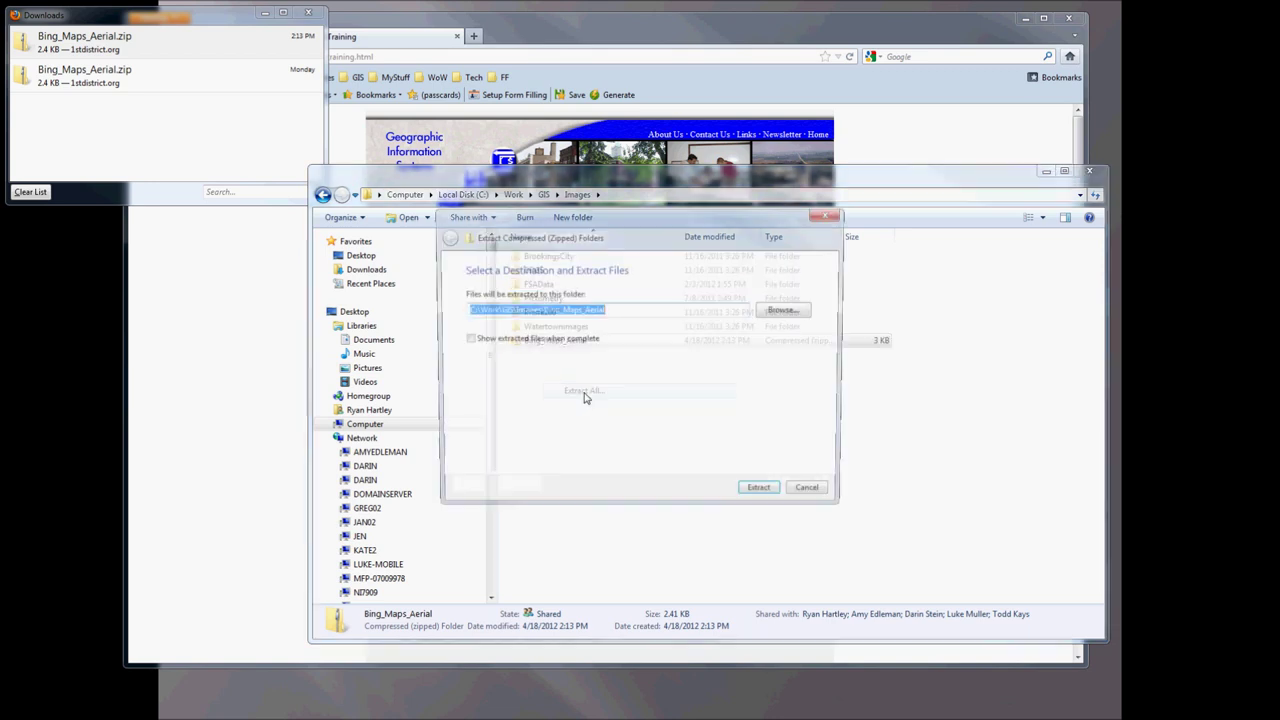
click(764, 494)
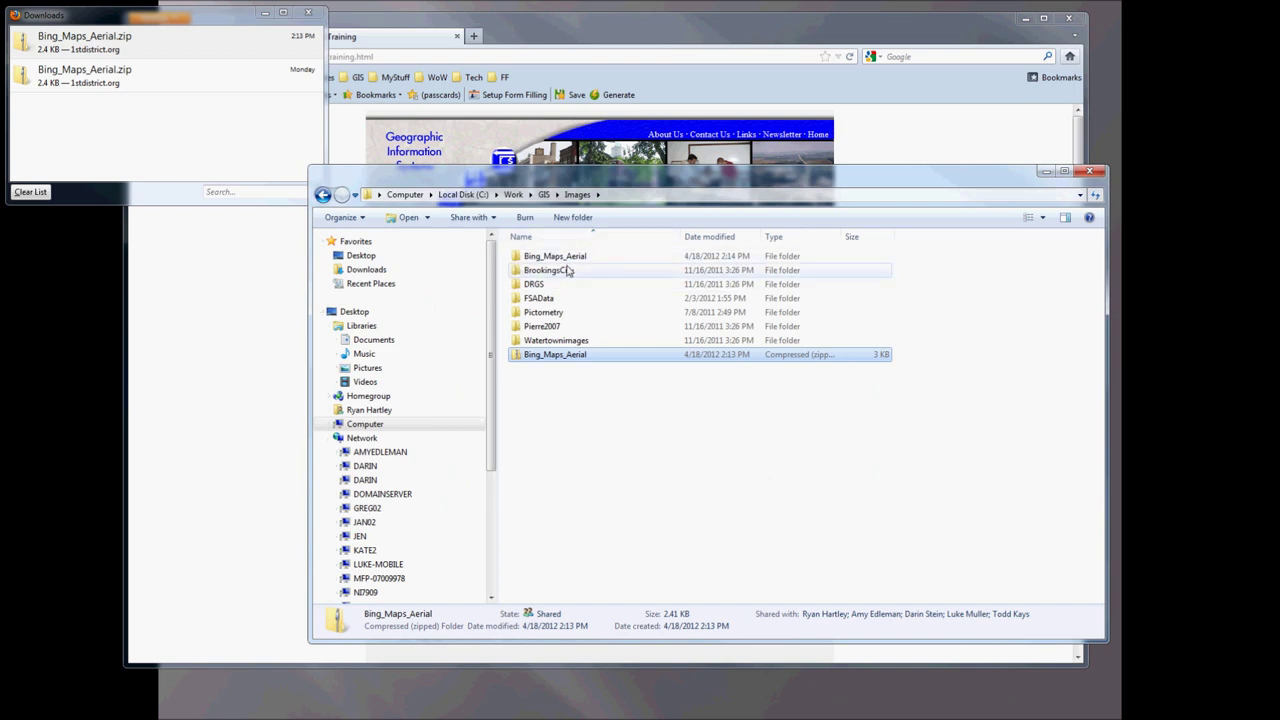
double_click(555, 259)
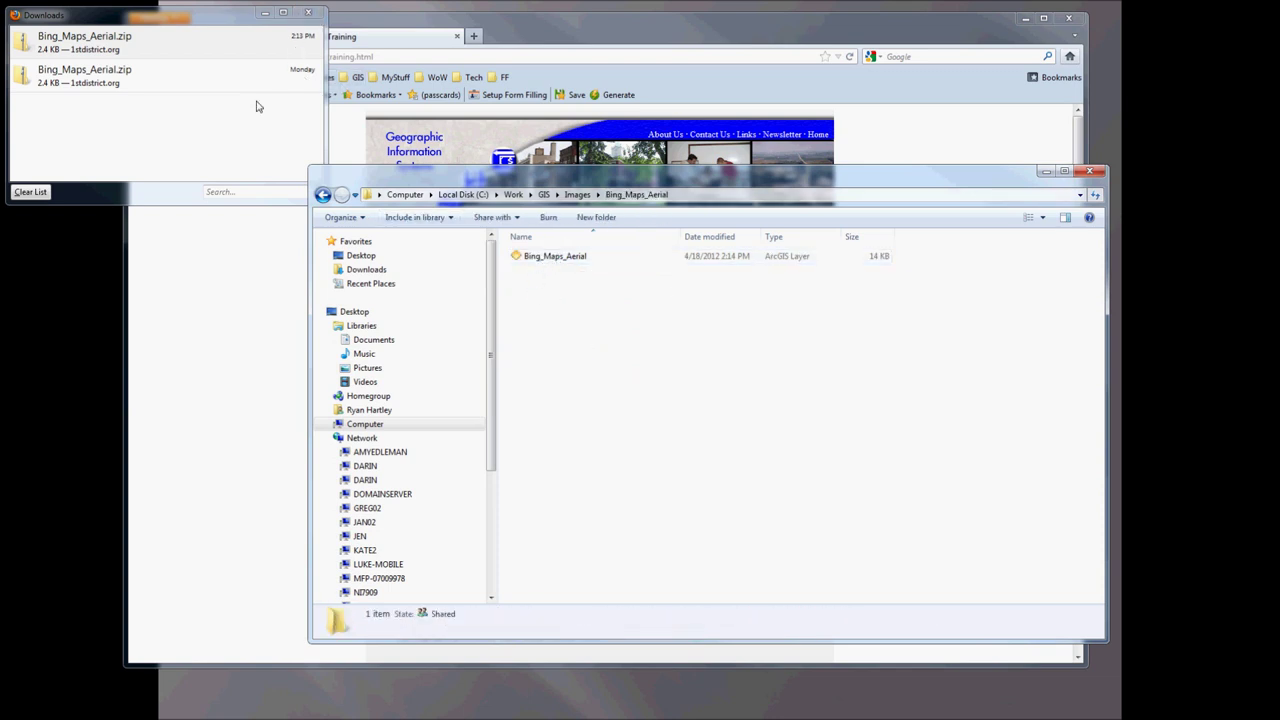
click(28, 193)
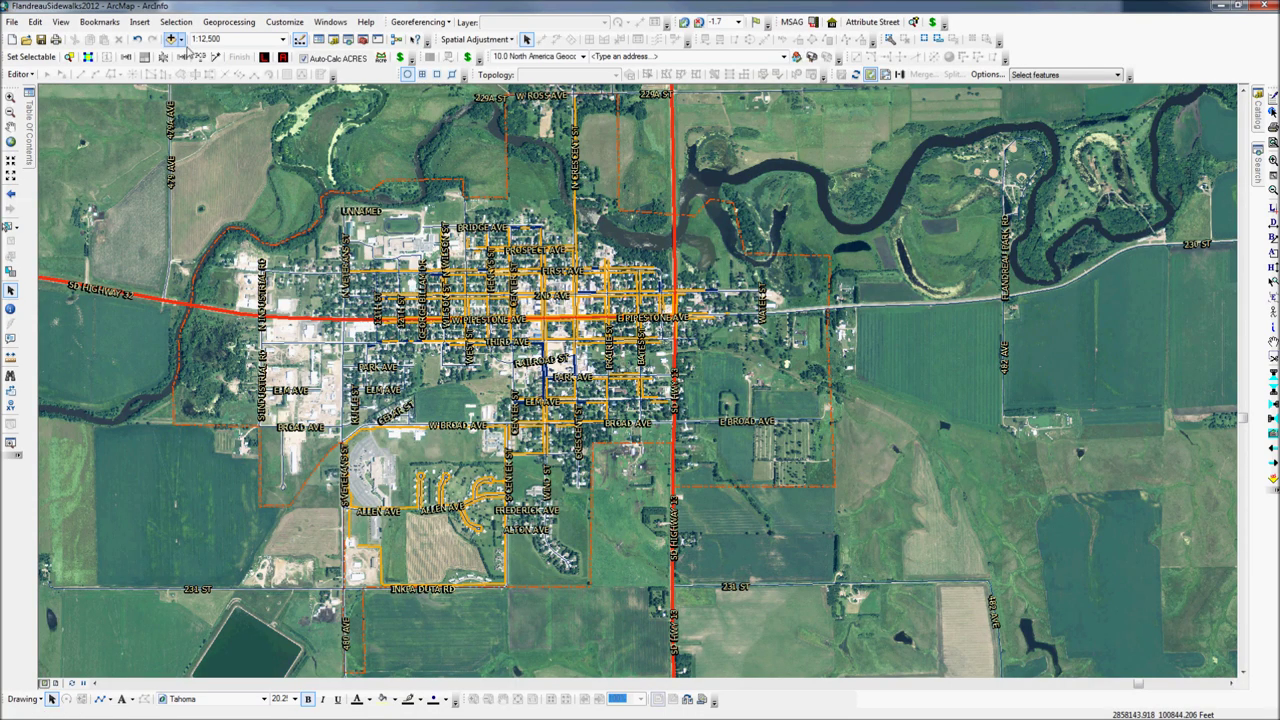
- Add Images\Bing_Maps_Aerial\Bing_Maps_Aerial.lyr to the map, dismissing the GCS_WGS_1984 warning
click(171, 40)
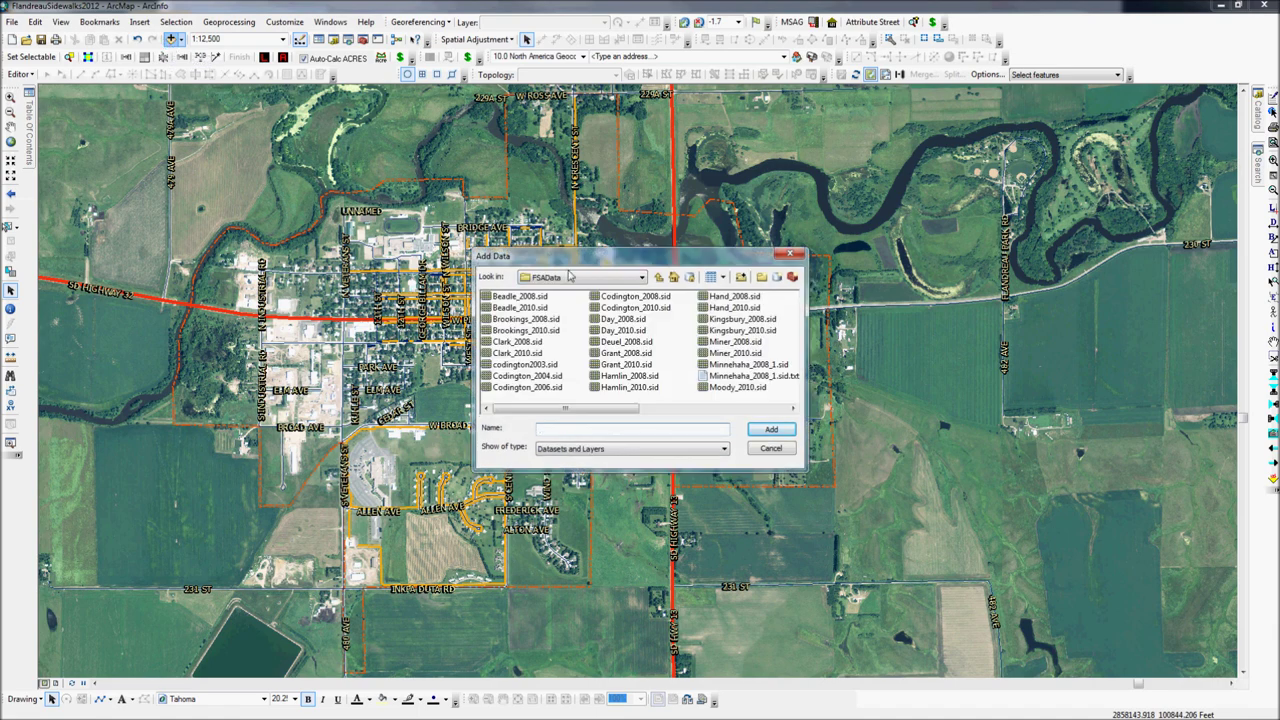
click(660, 278)
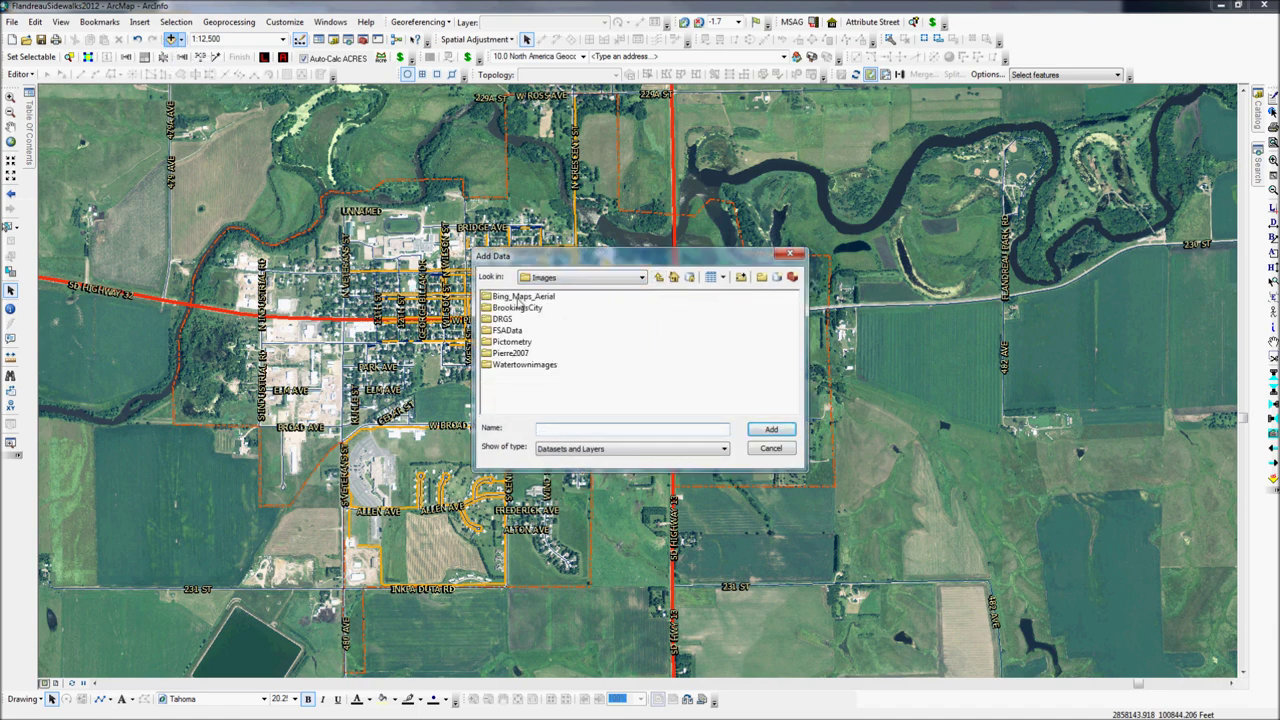
click(520, 297)
double_click(520, 297)
click(525, 297)
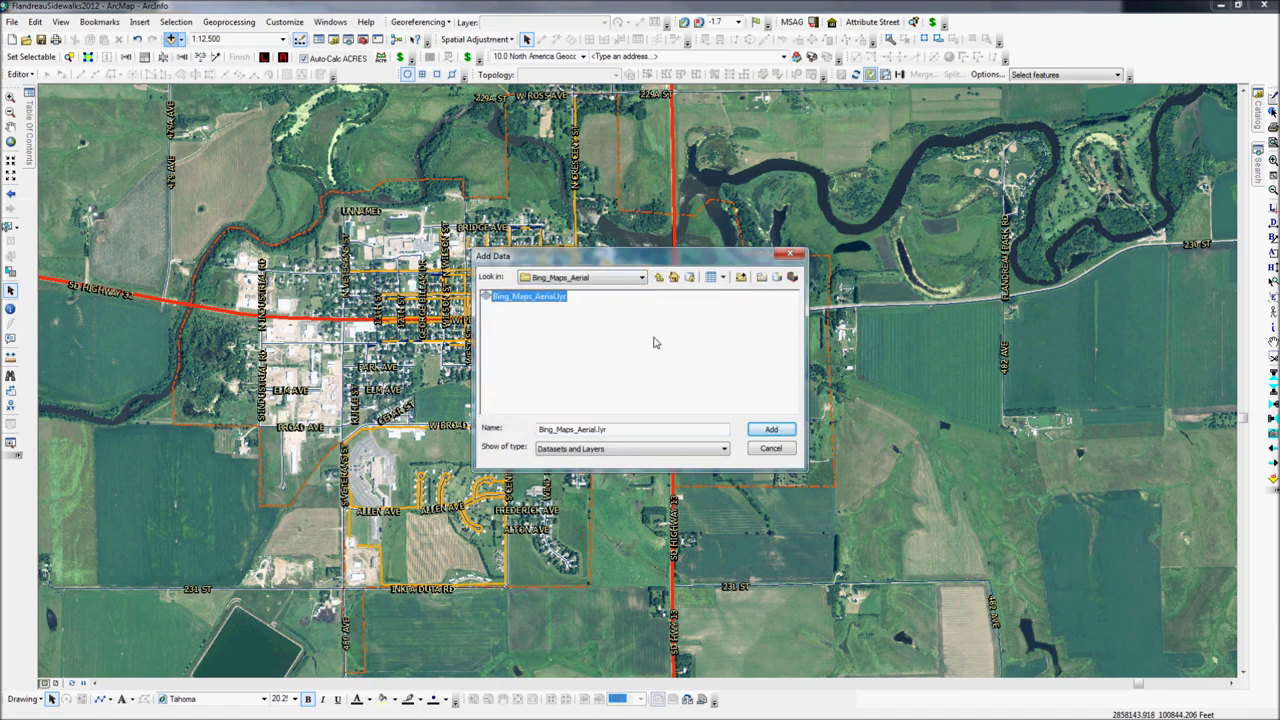
click(772, 431)
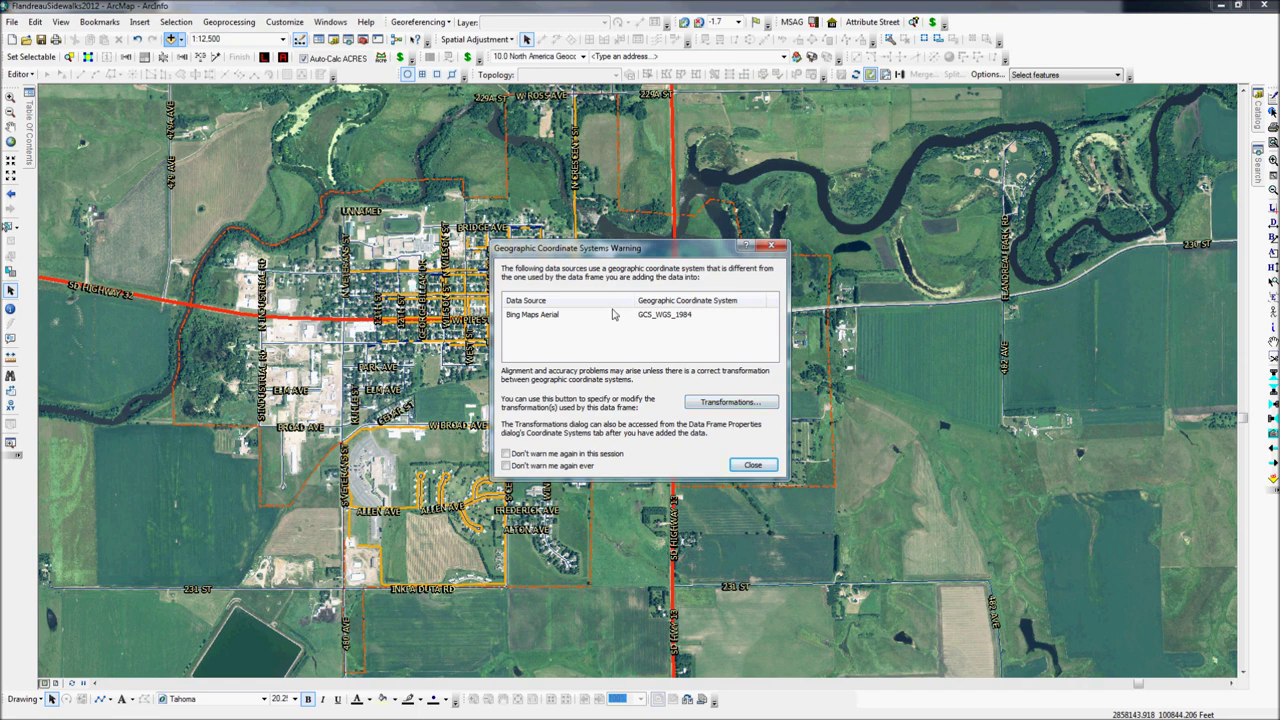
click(752, 466)
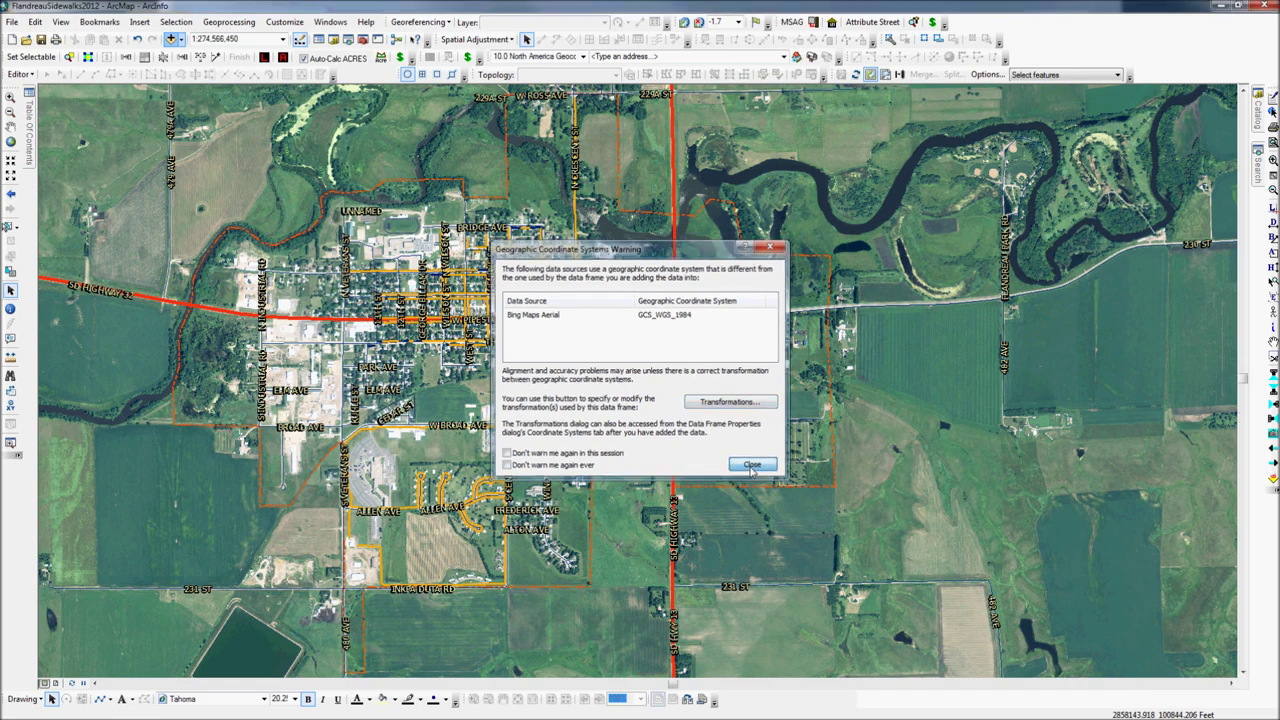
- Show the layer list, then zoom in on the school and its running track
click(31, 138)
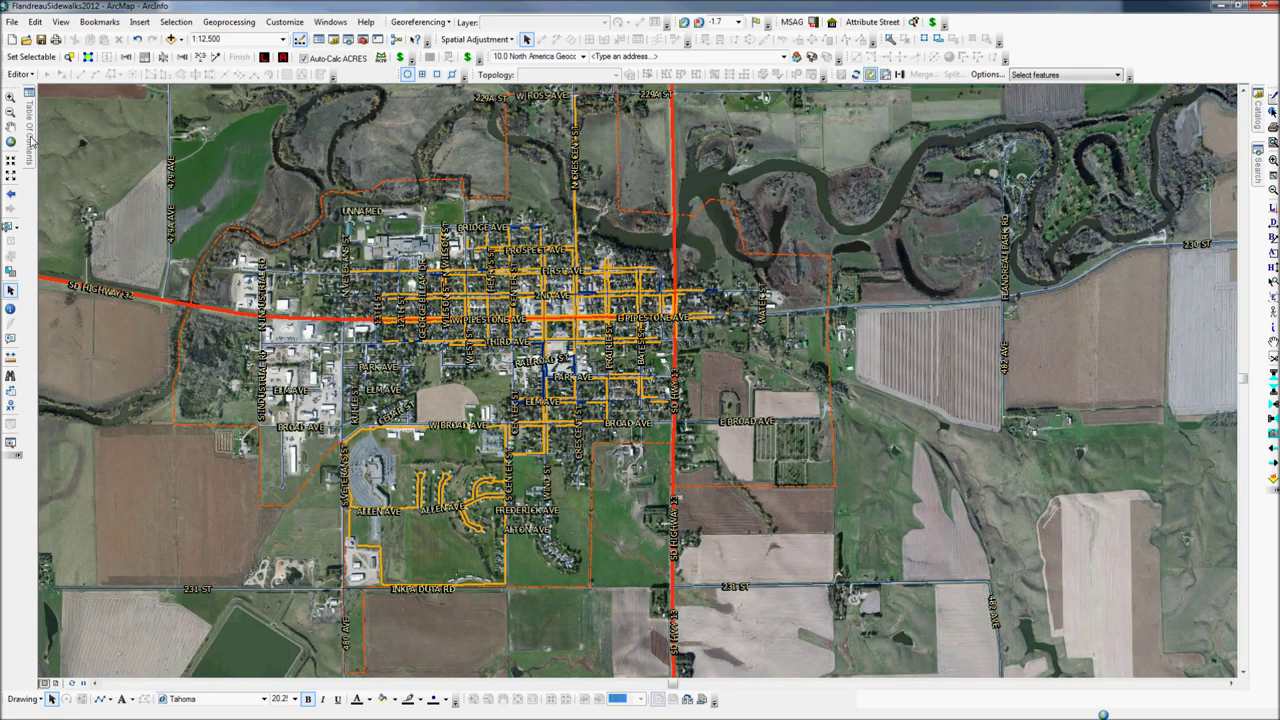
mouse_move(32, 140)
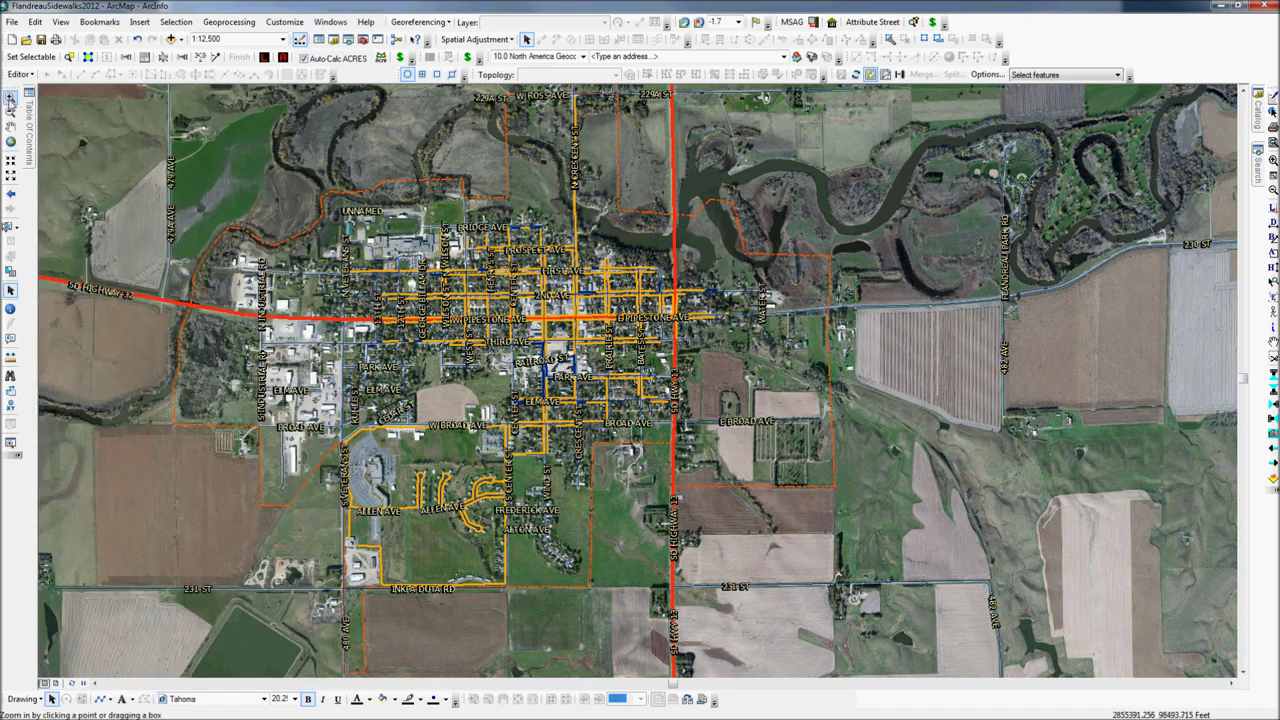
click(12, 100)
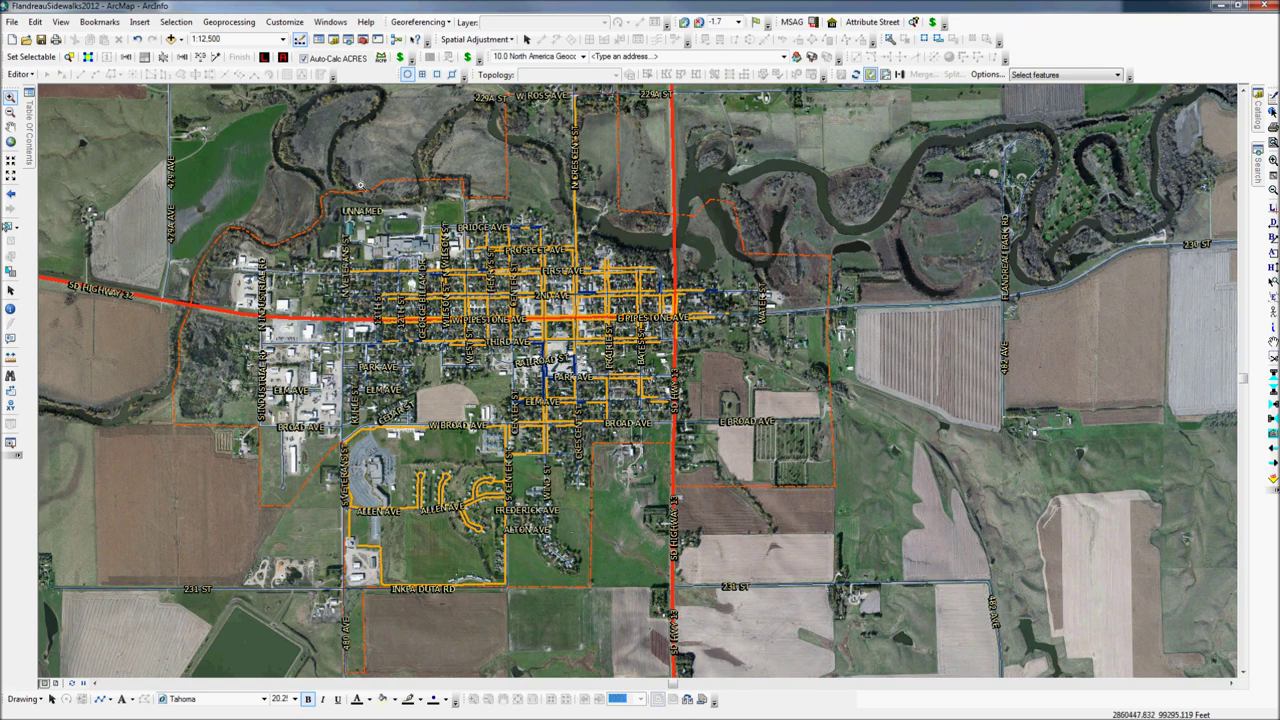
scroll(440, 258, up, 5)
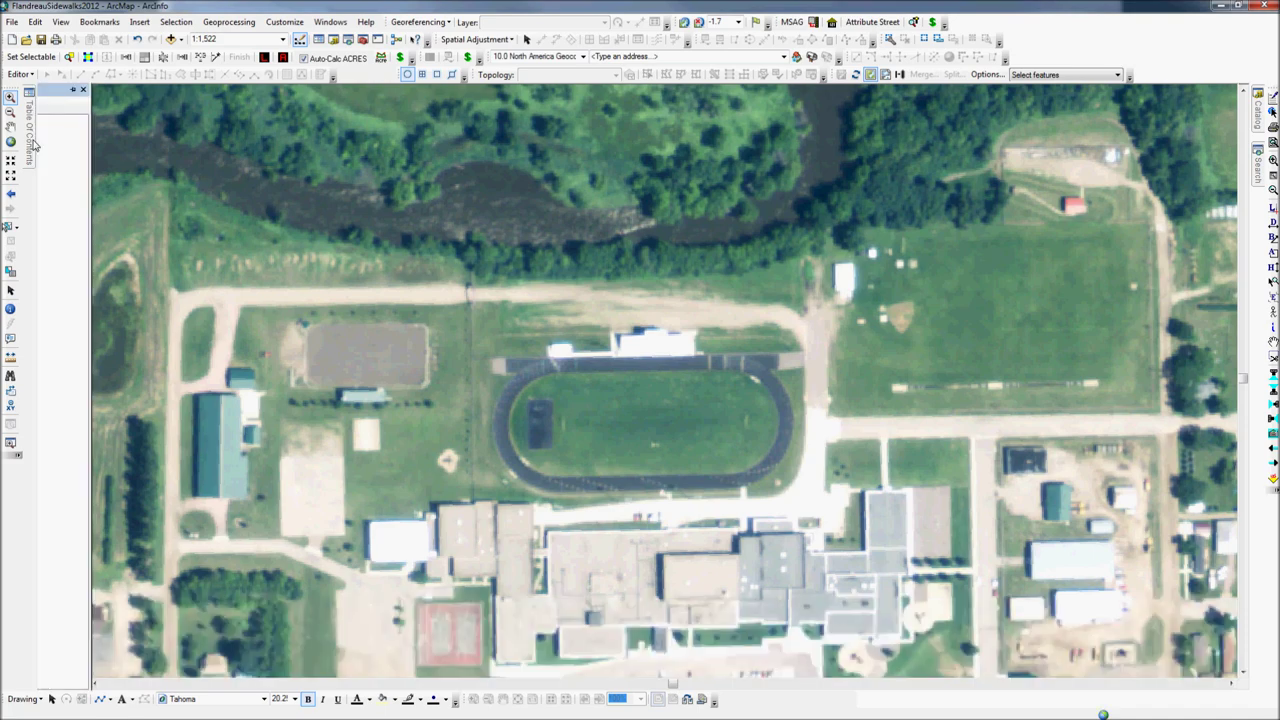
- Toggle the Bing Maps Aerial layer off and back on in the Table of Contents
mouse_move(33, 141)
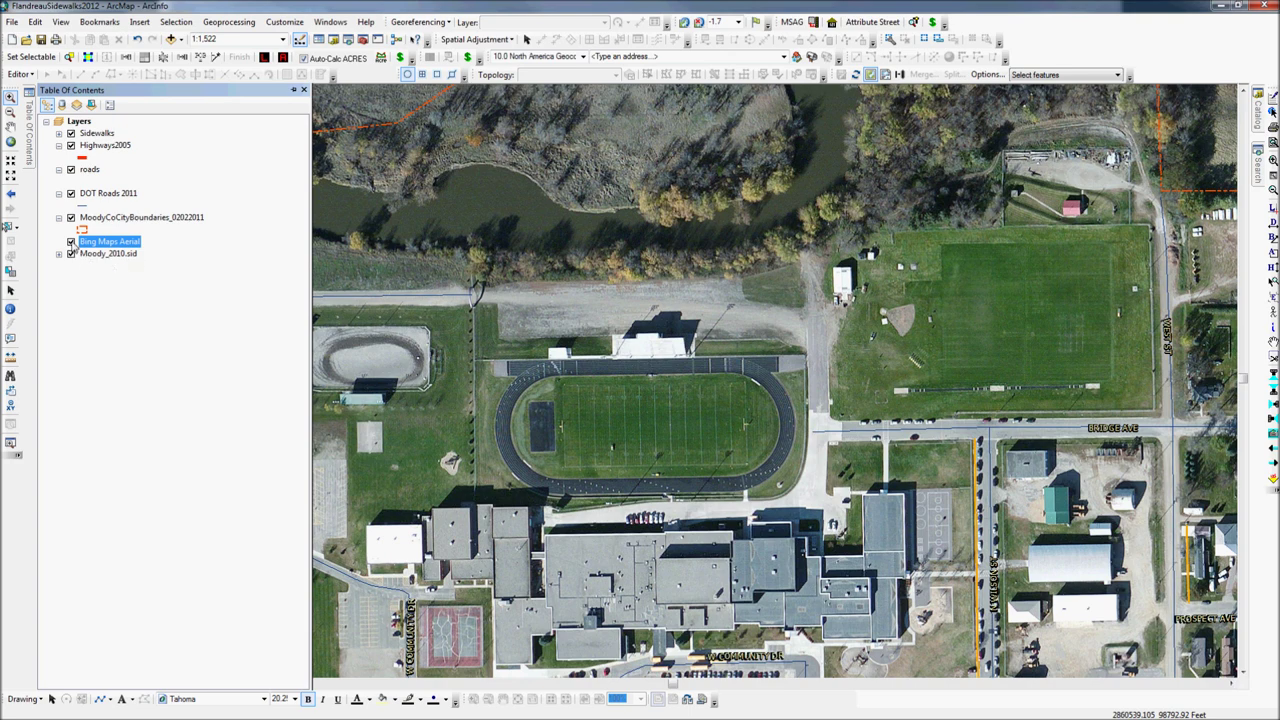
click(71, 242)
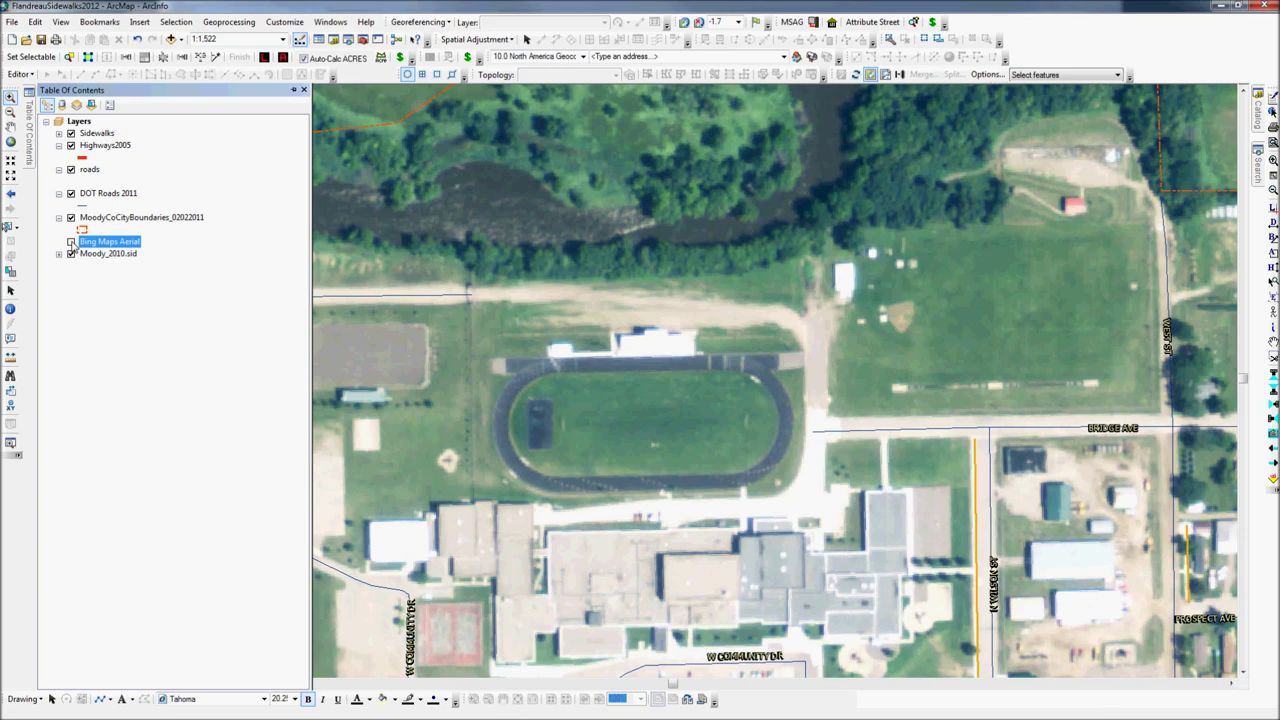
click(71, 242)
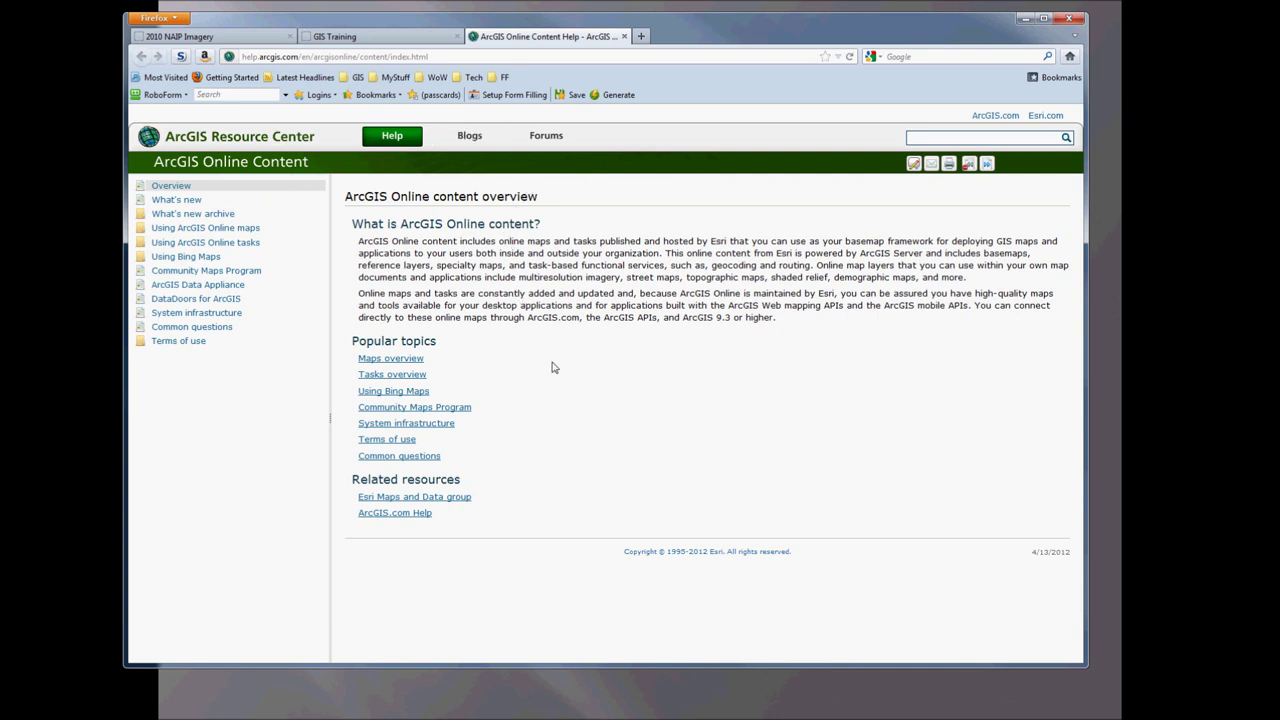
- Open the Using Bing Maps help page and start downloading the Bing Maps Aerial LYR file
click(382, 394)
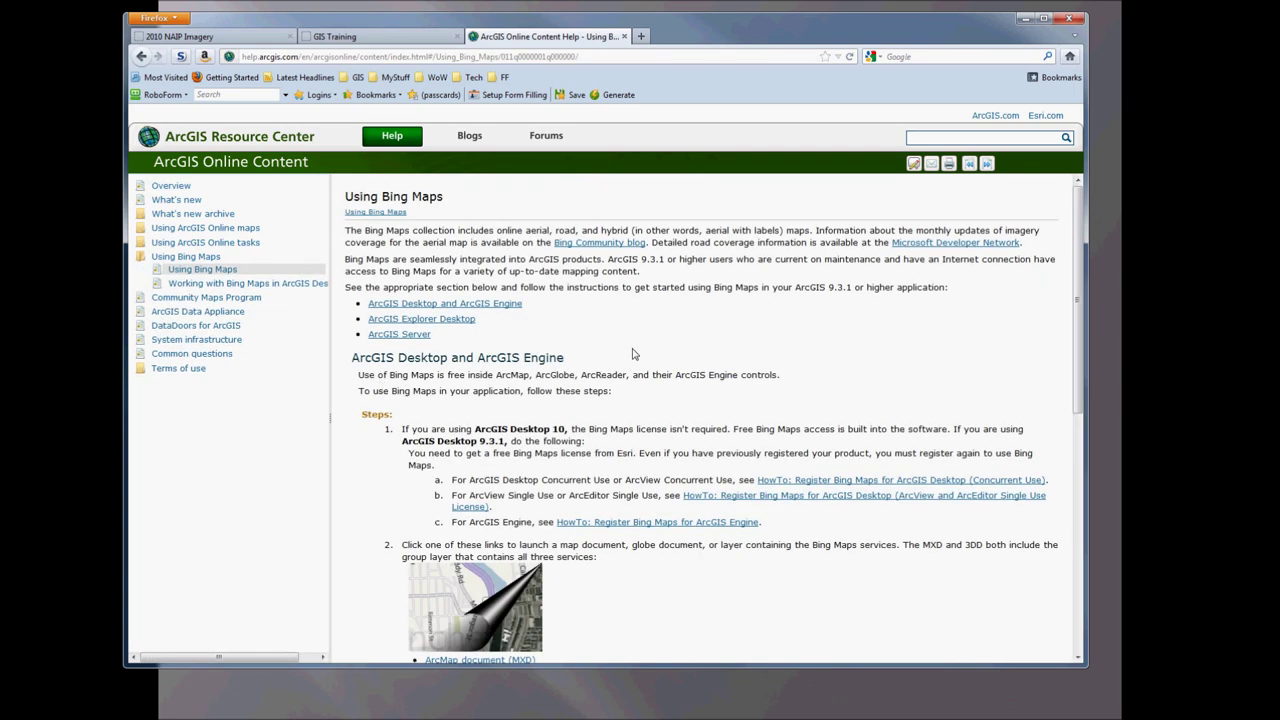
scroll(622, 318, down, 1)
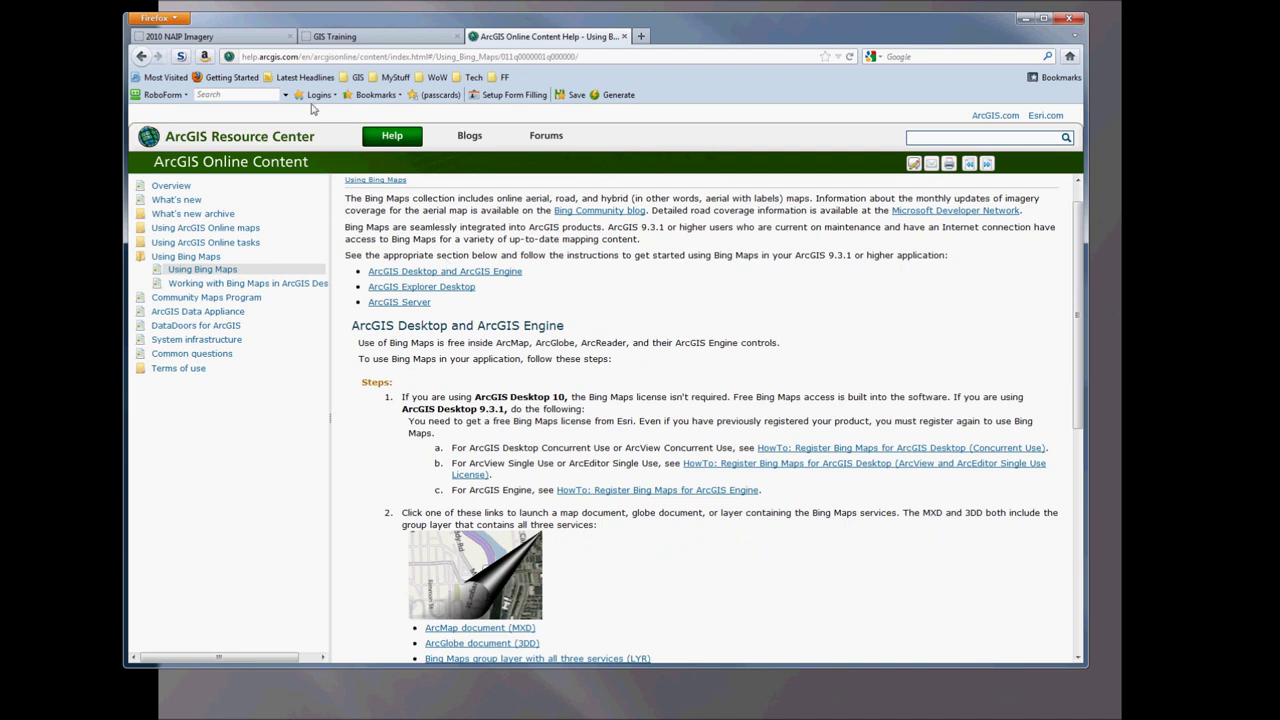
scroll(600, 342, down, 3)
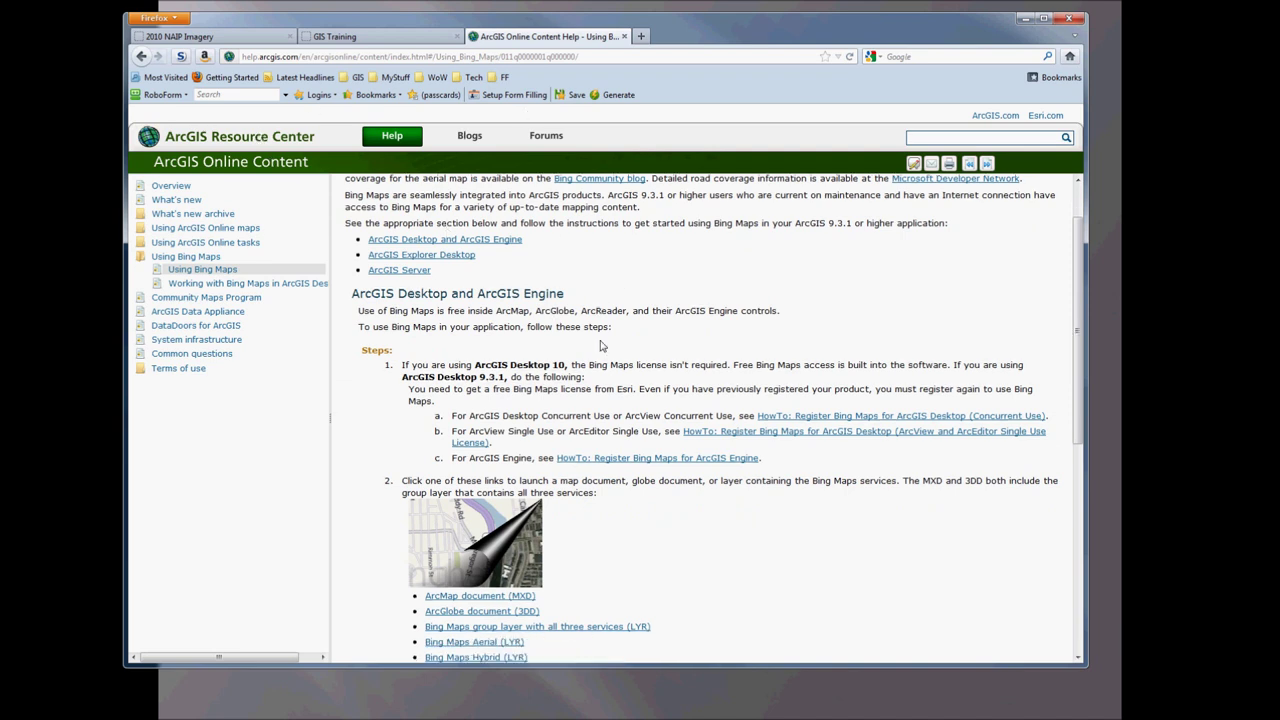
scroll(600, 345, down, 1)
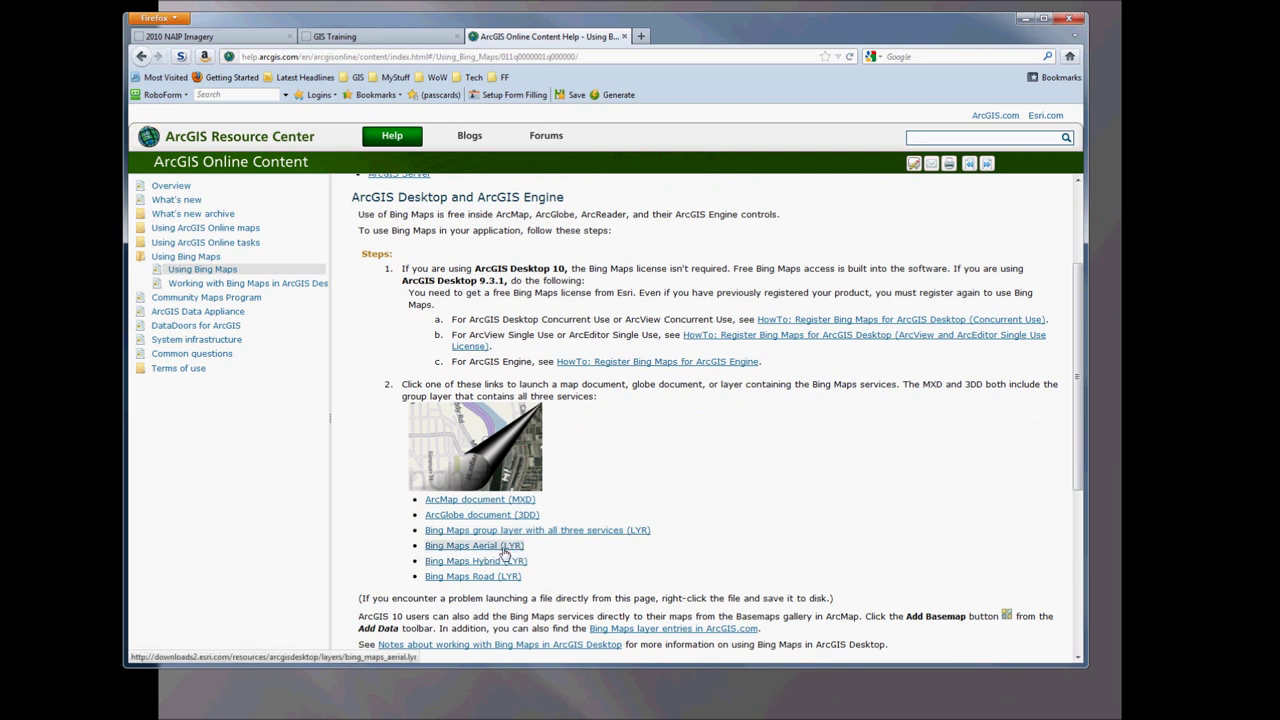
click(474, 546)
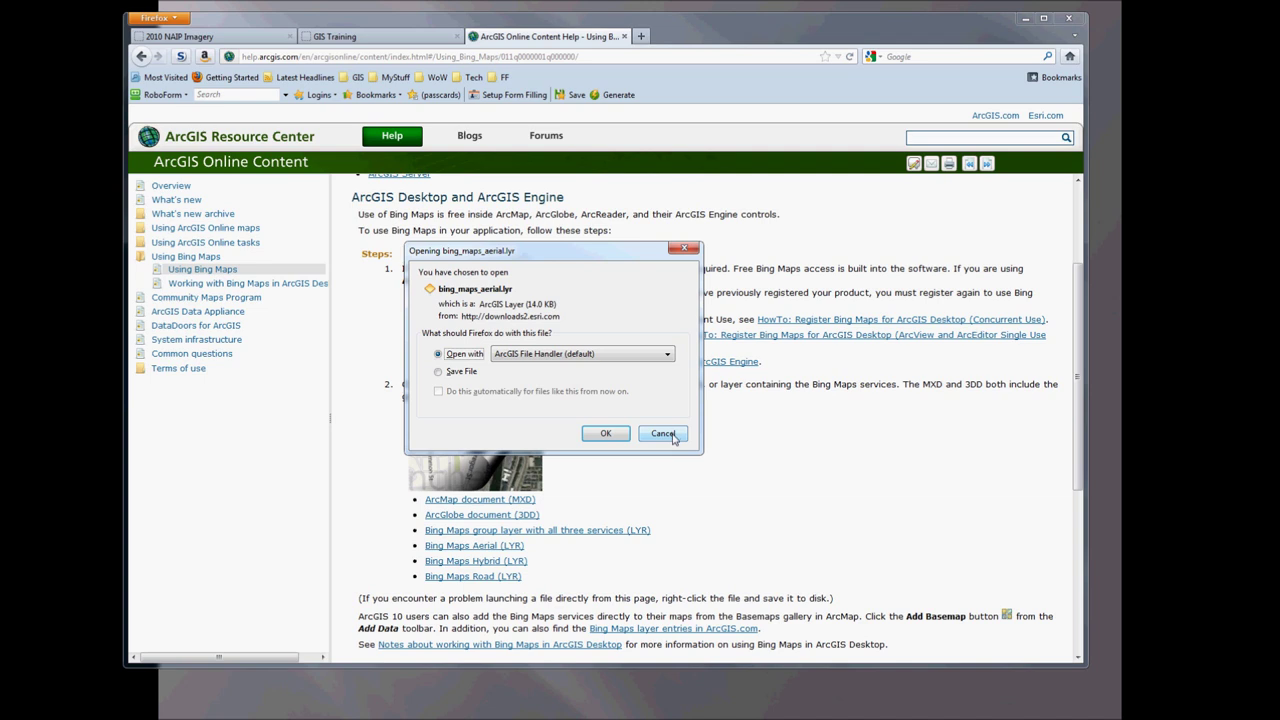
- Cancel opening bing_maps_aerial.lyr and return to the ArcMap project
click(666, 434)
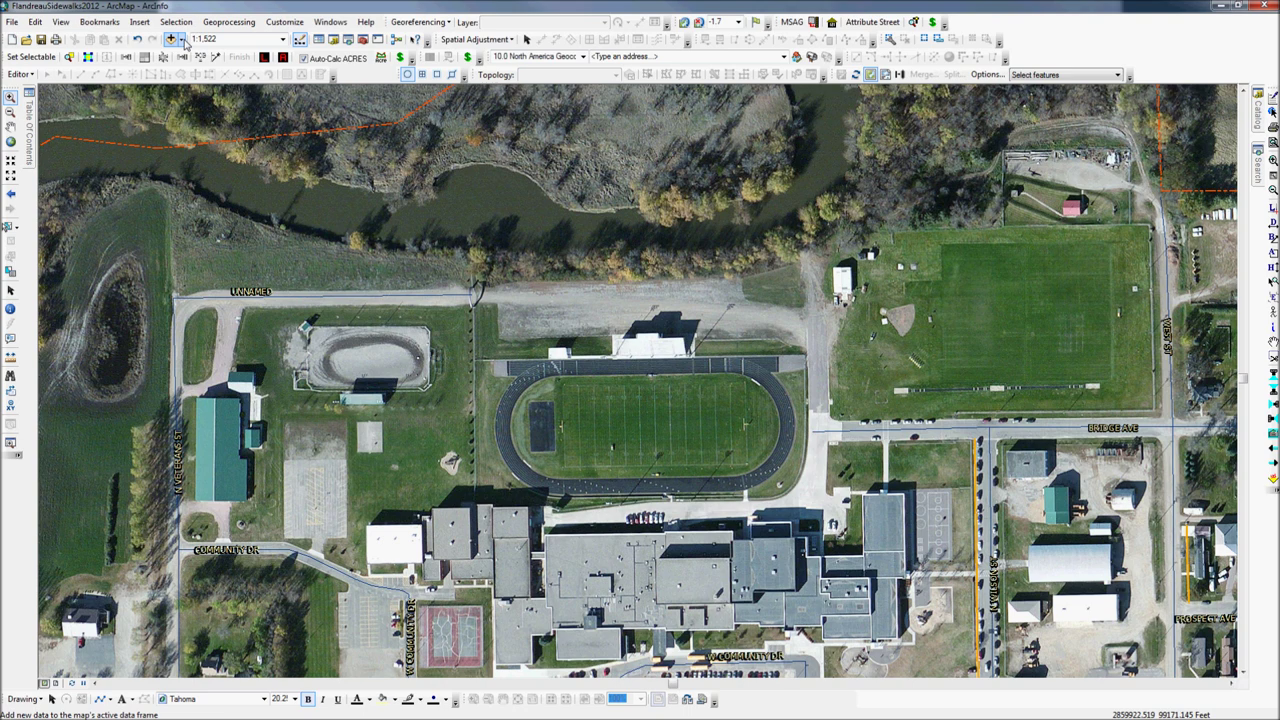
- Add the Bing Maps Aerial basemap after previewing Hybrid, Road and Light Gray Canvas, dismissing the GCS_WGS_1984 warning
click(183, 41)
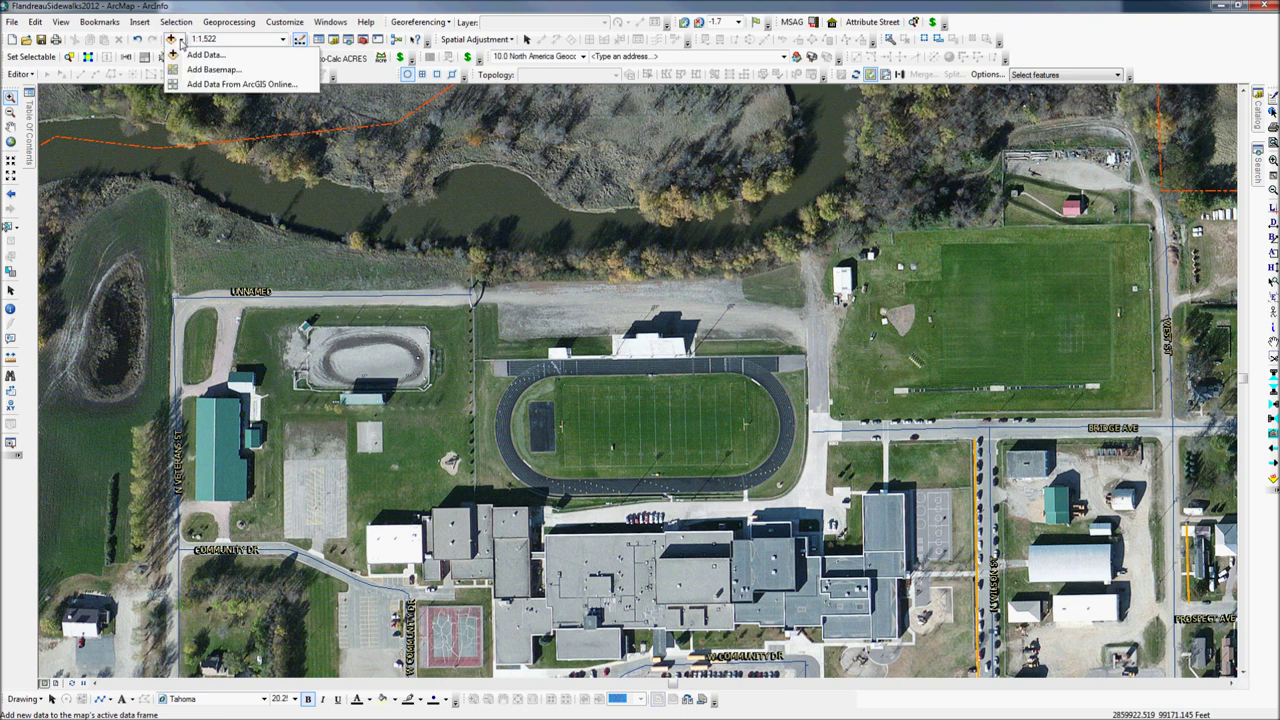
click(218, 73)
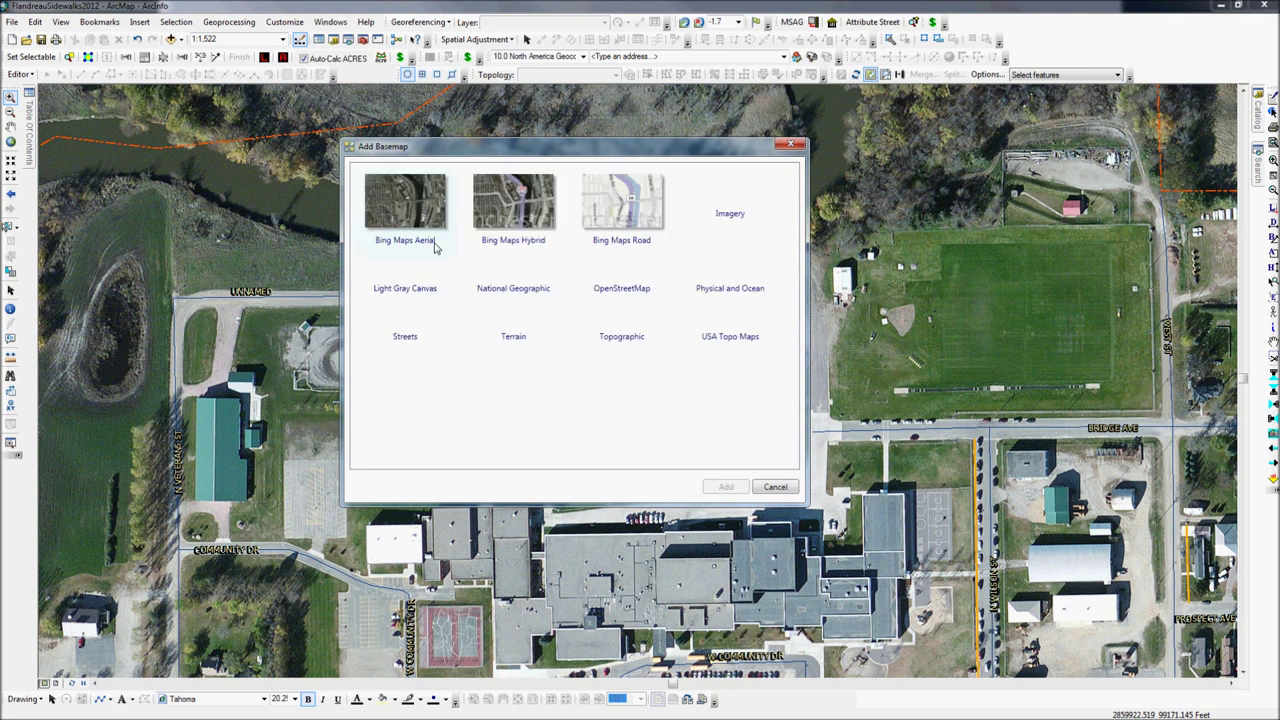
click(413, 222)
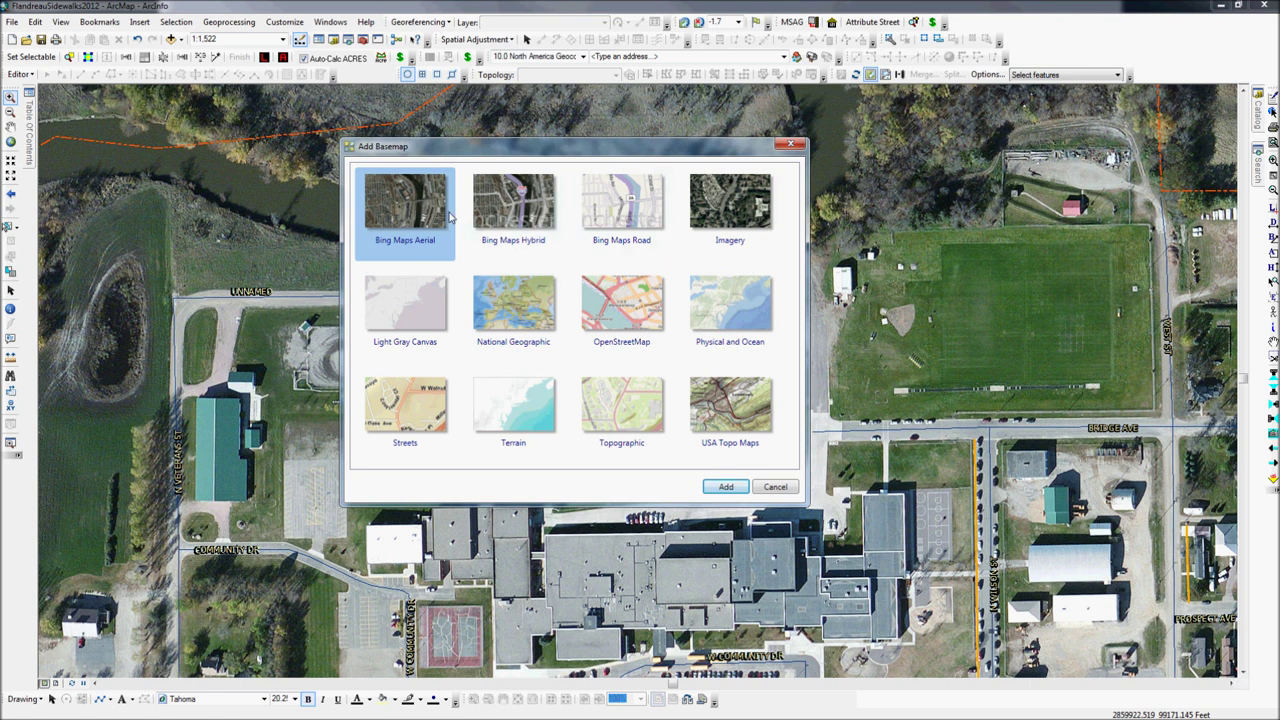
click(509, 214)
click(626, 209)
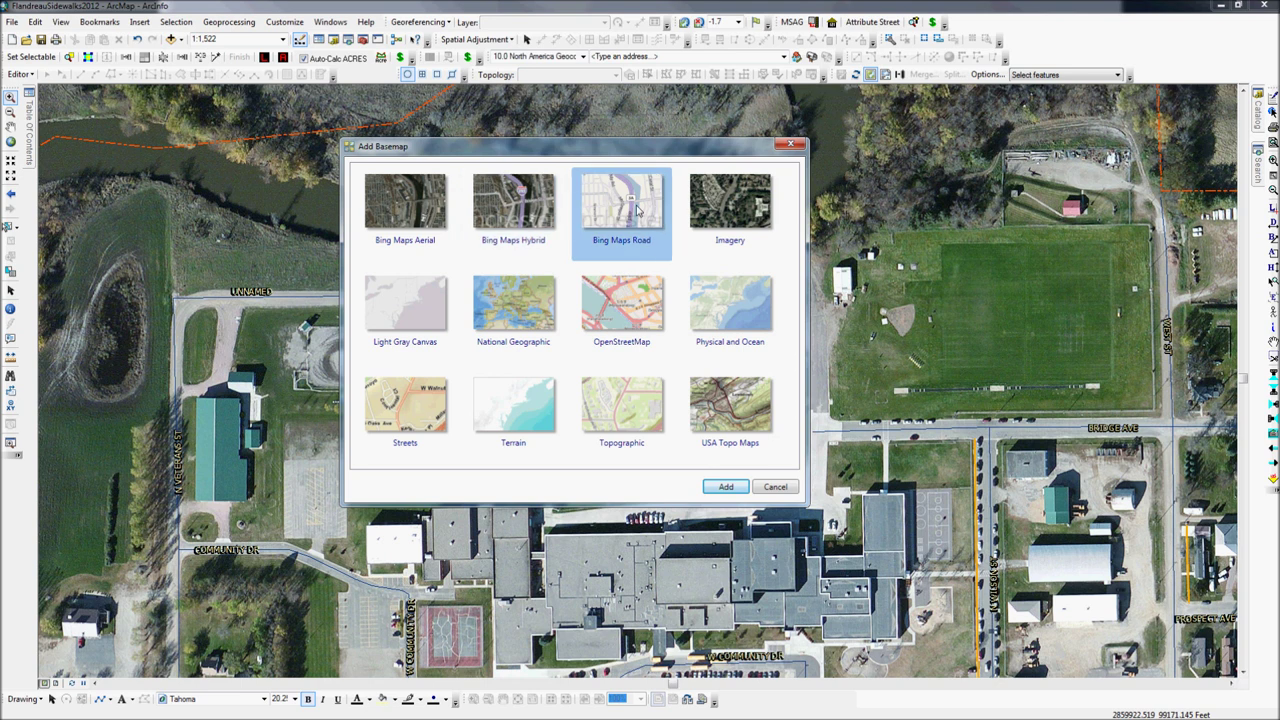
click(384, 321)
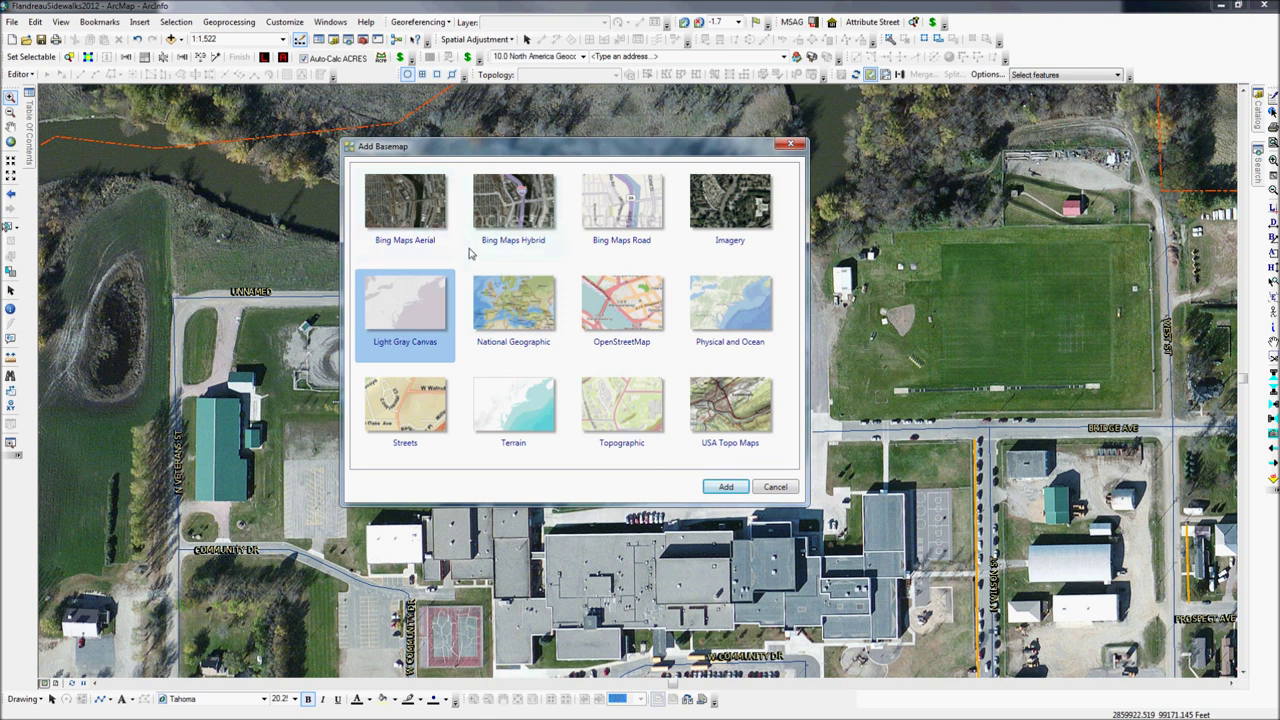
click(410, 212)
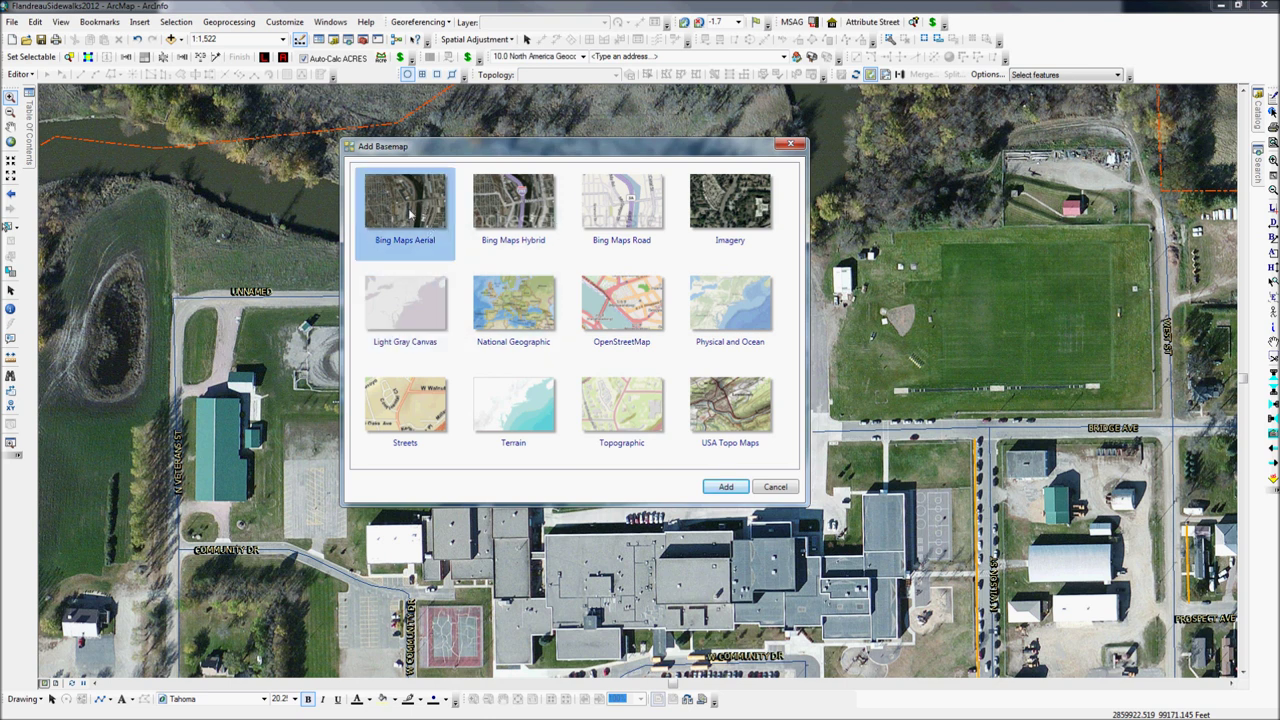
click(728, 487)
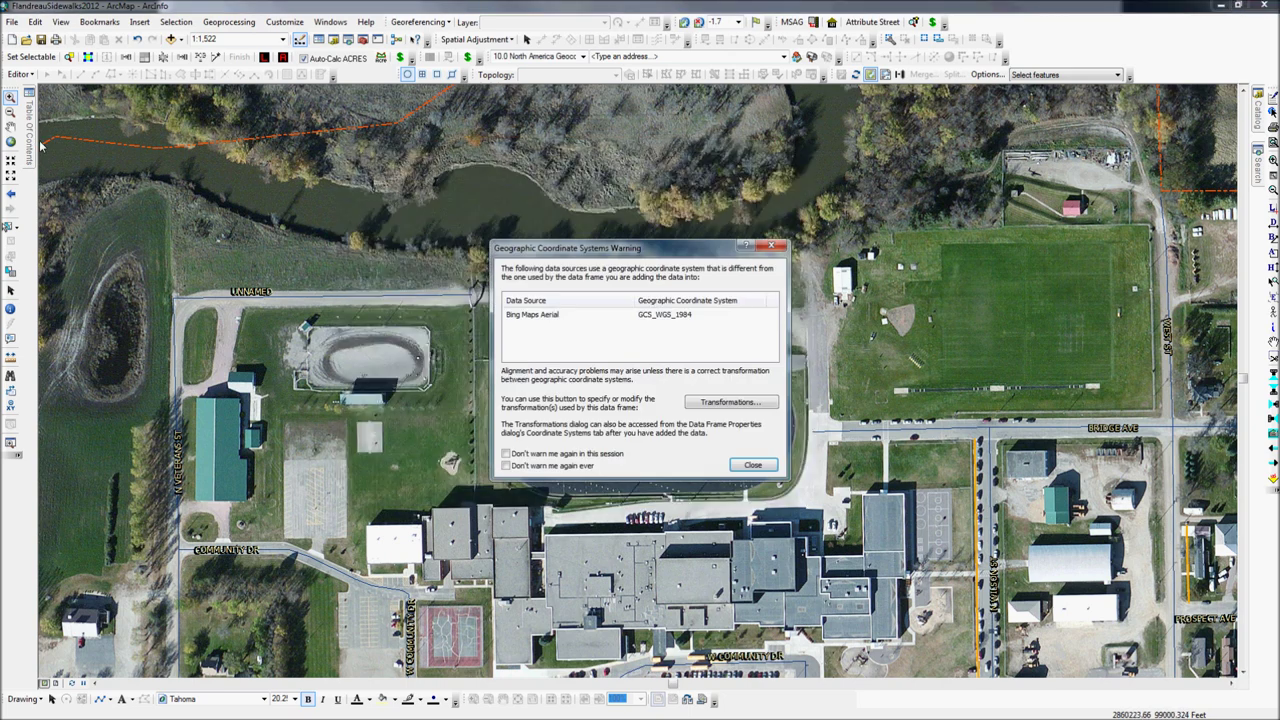
click(752, 465)
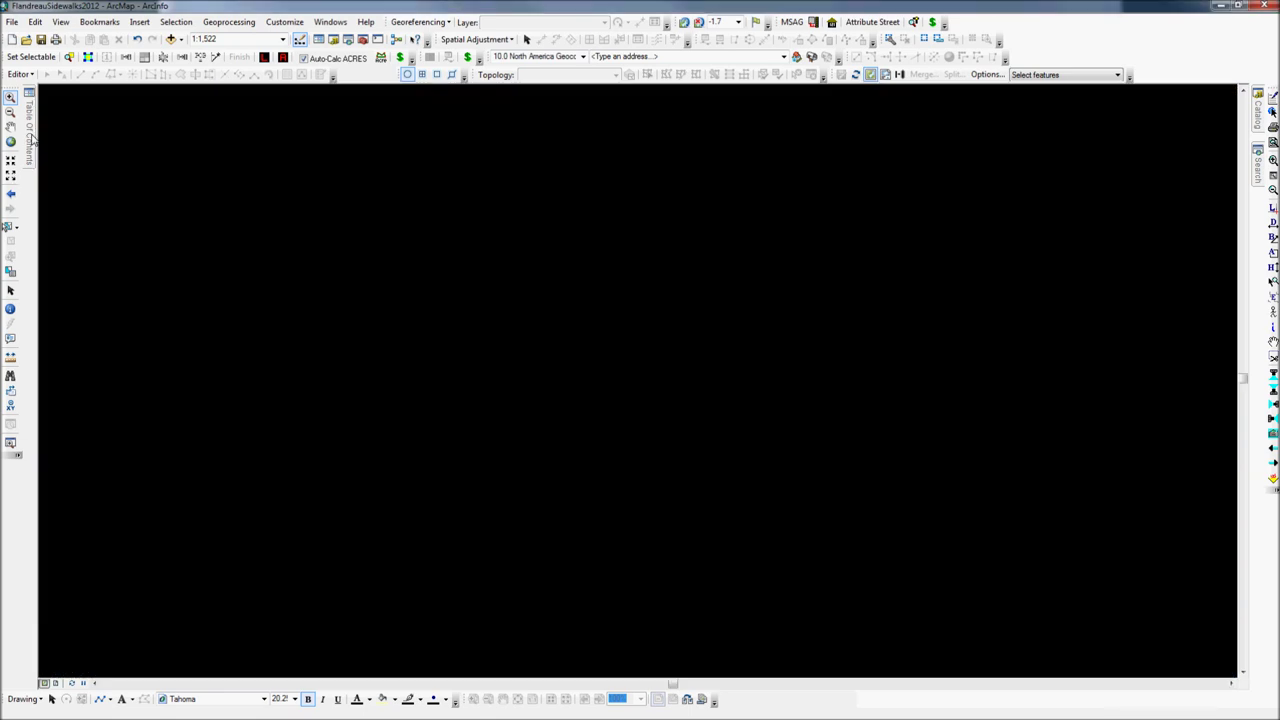
- Switch off the Bing Maps Aerial layer and Moody_2010.sid, leaving the Basemap layer on
mouse_move(33, 138)
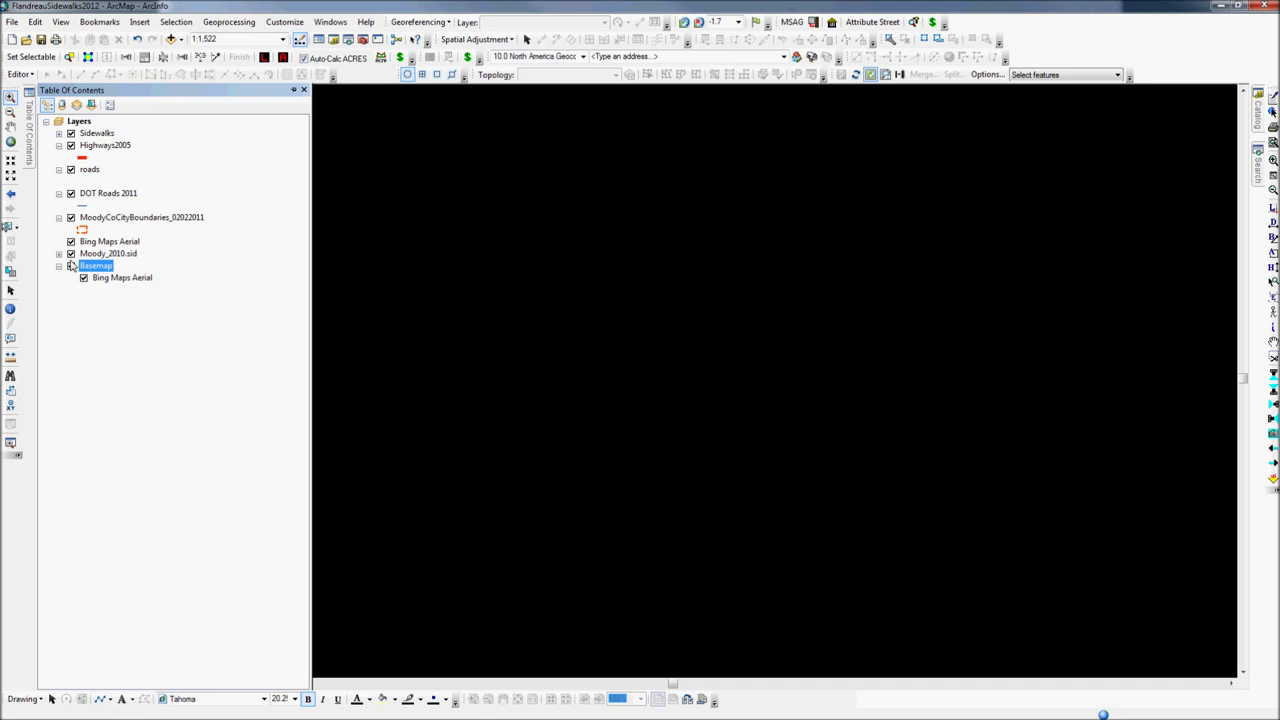
click(71, 265)
click(71, 265)
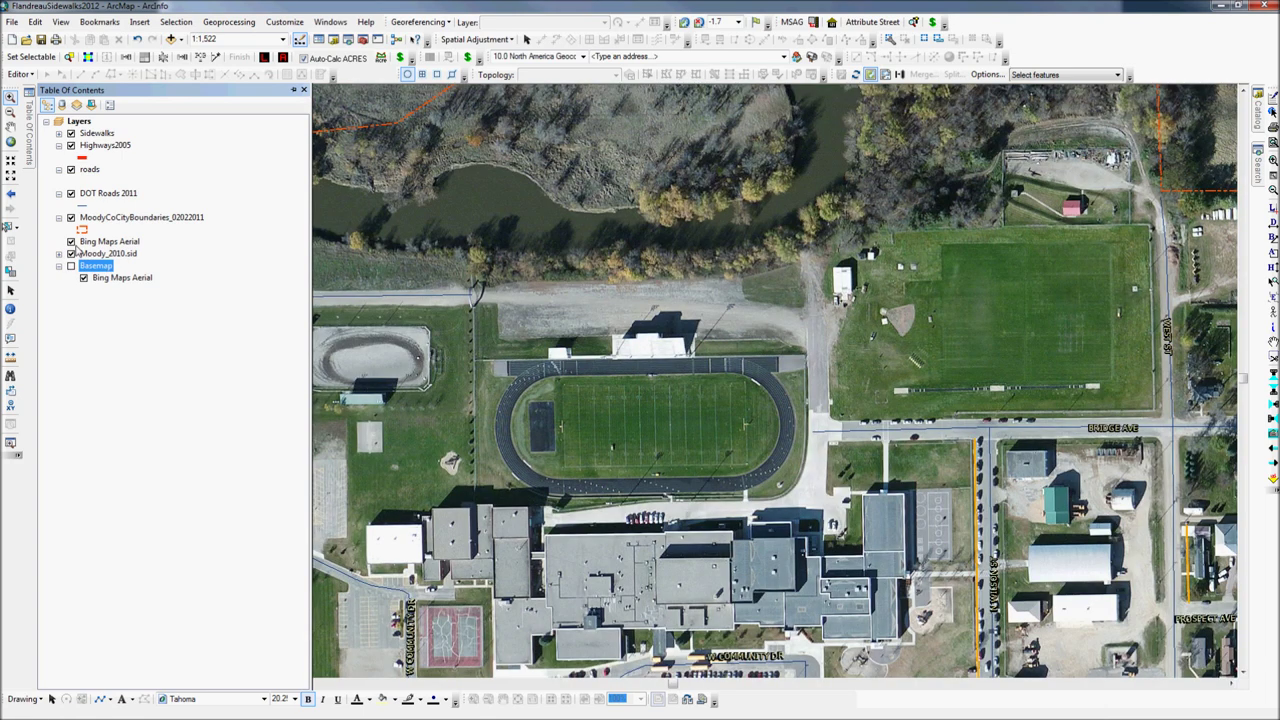
click(71, 253)
click(71, 241)
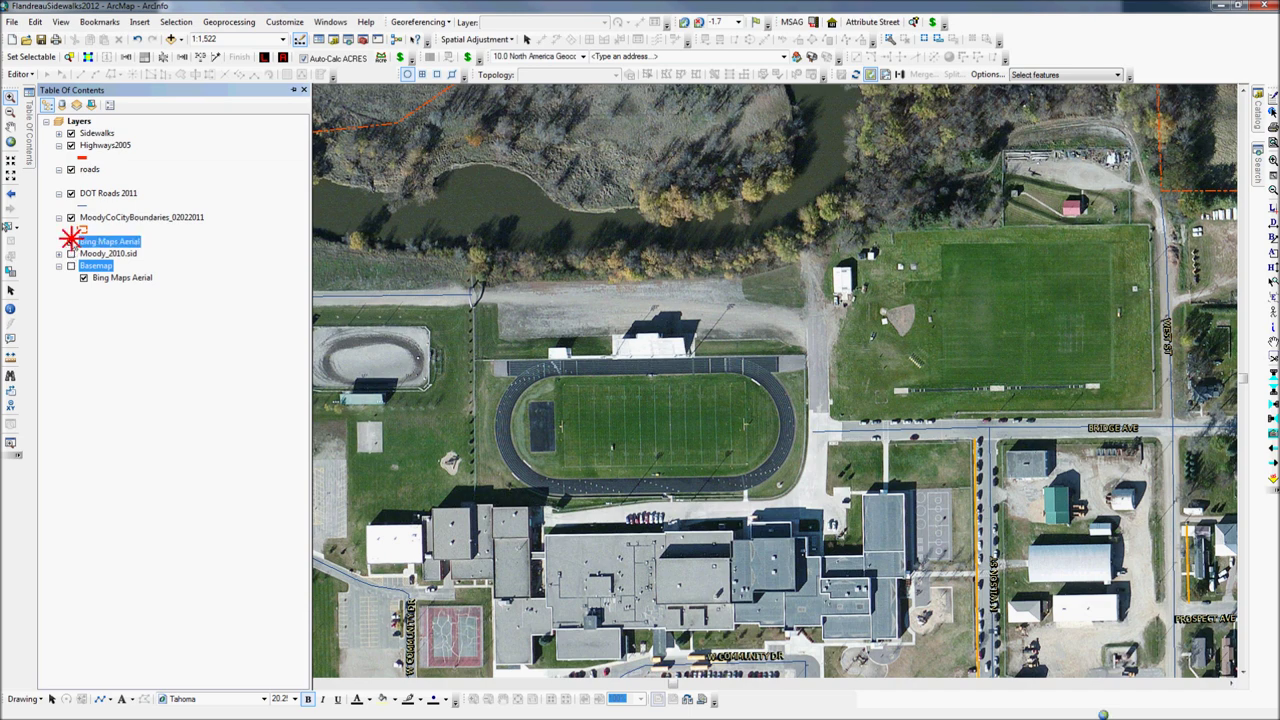
click(71, 266)
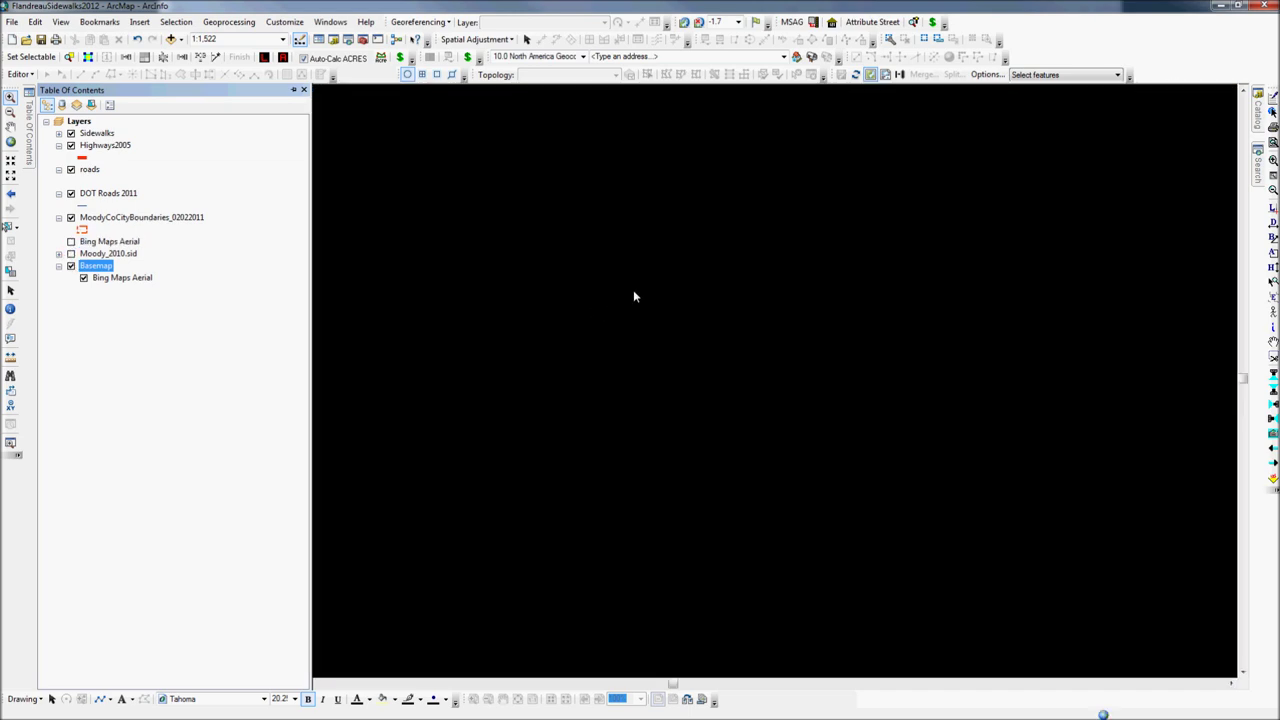
scroll(633, 290, down, 1)
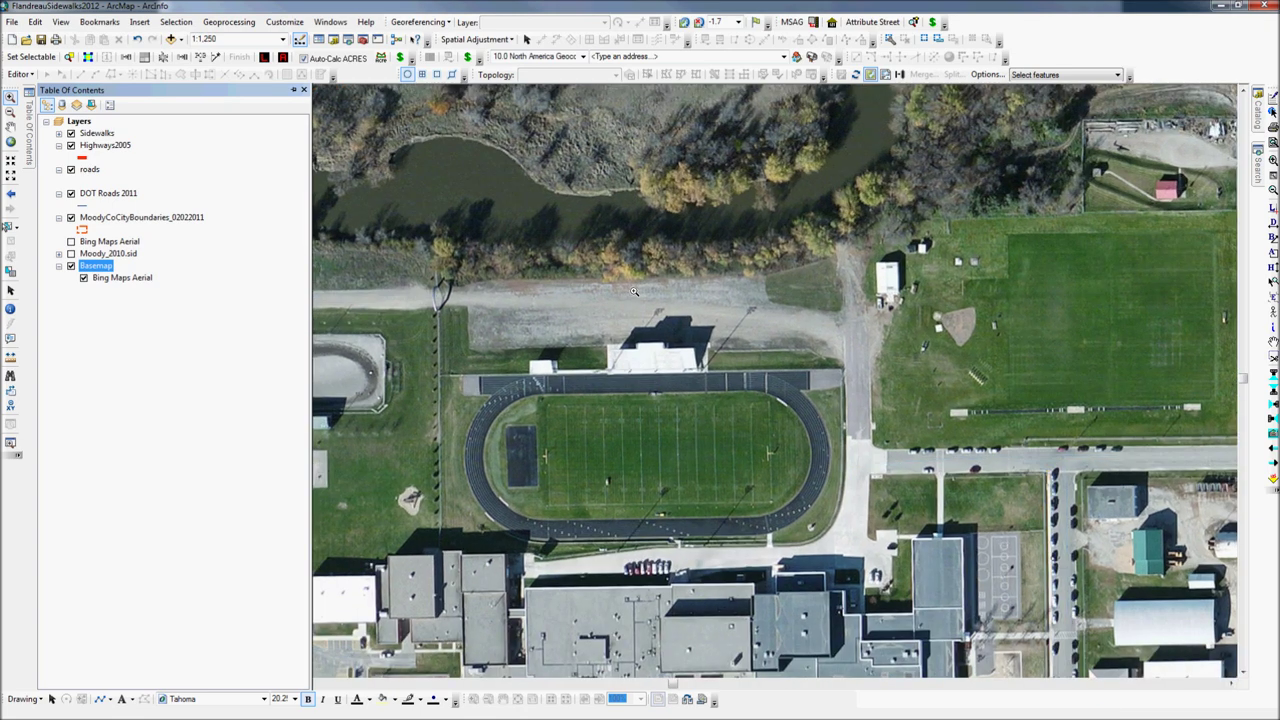